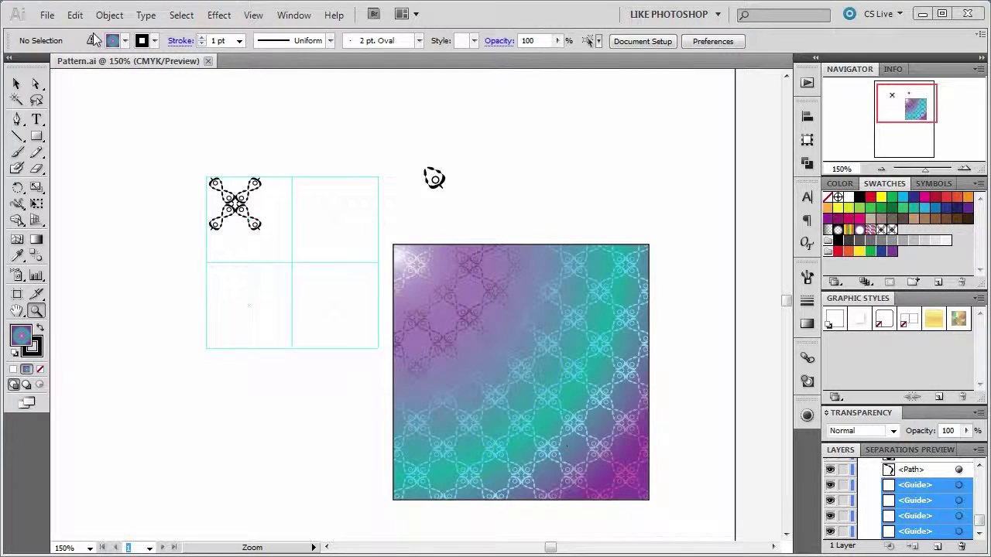
Step: Create a new blank Letter-size document with the default print settings
left_click(51, 17)
left_click(58, 34)
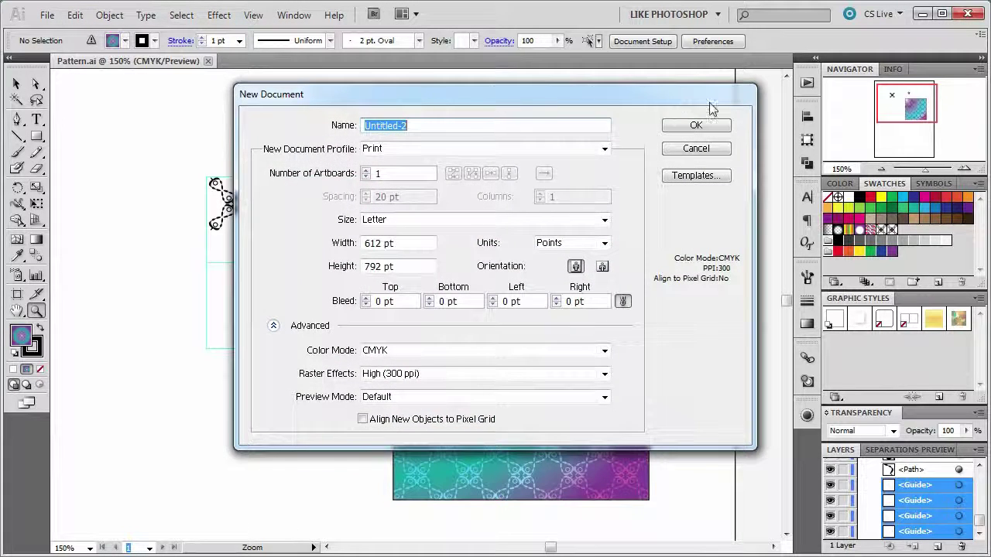
left_click(712, 123)
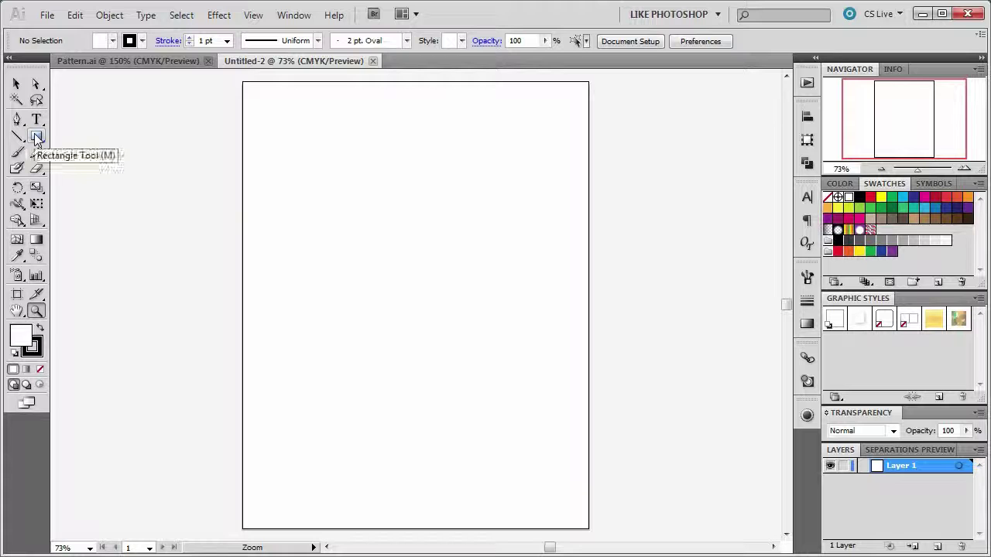
Step: Set the fill to None and pick the Rectangle tool
left_click(113, 41)
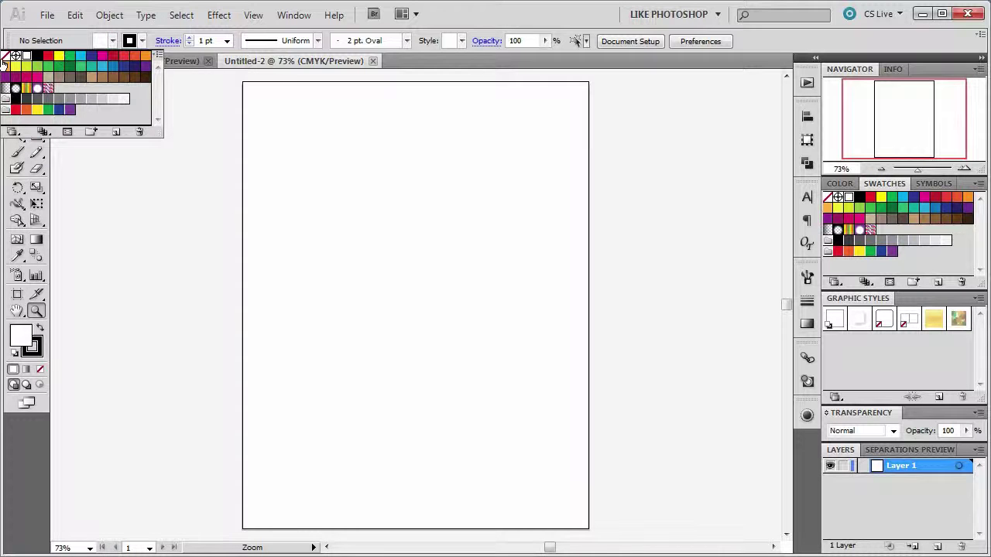
left_click(4, 56)
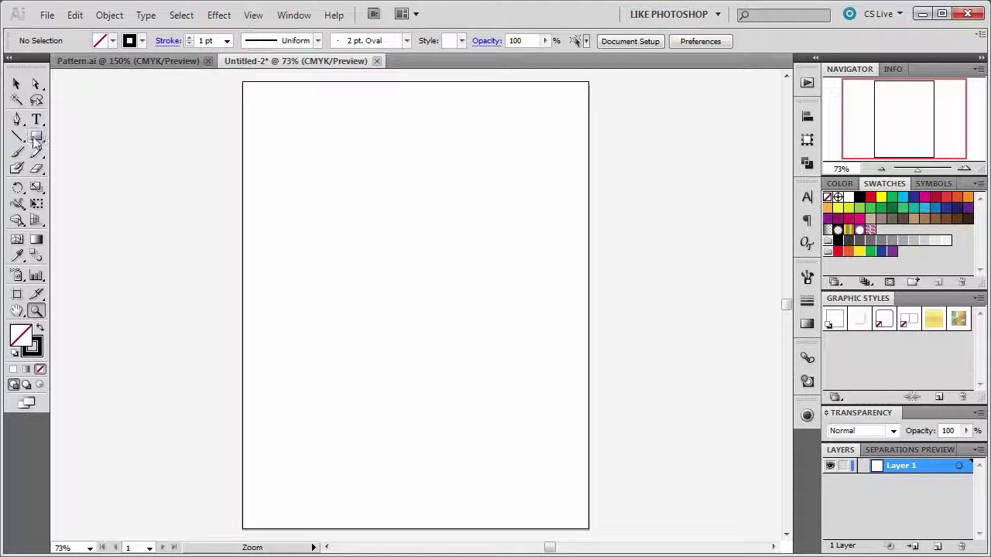
key("m")
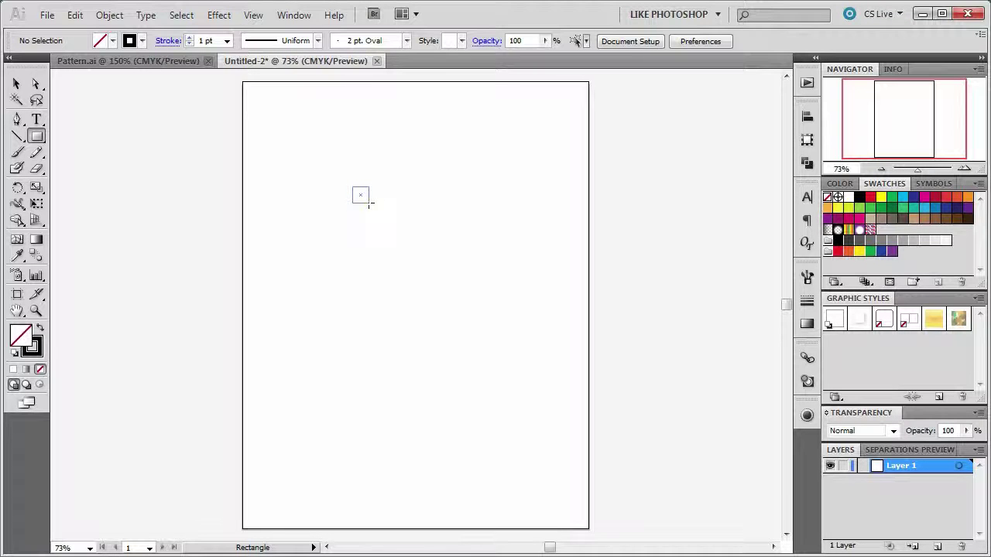
Step: Draw a small outlined square on the page and zoom in on it
left_click_drag(370, 205, 369, 204)
left_click(36, 311)
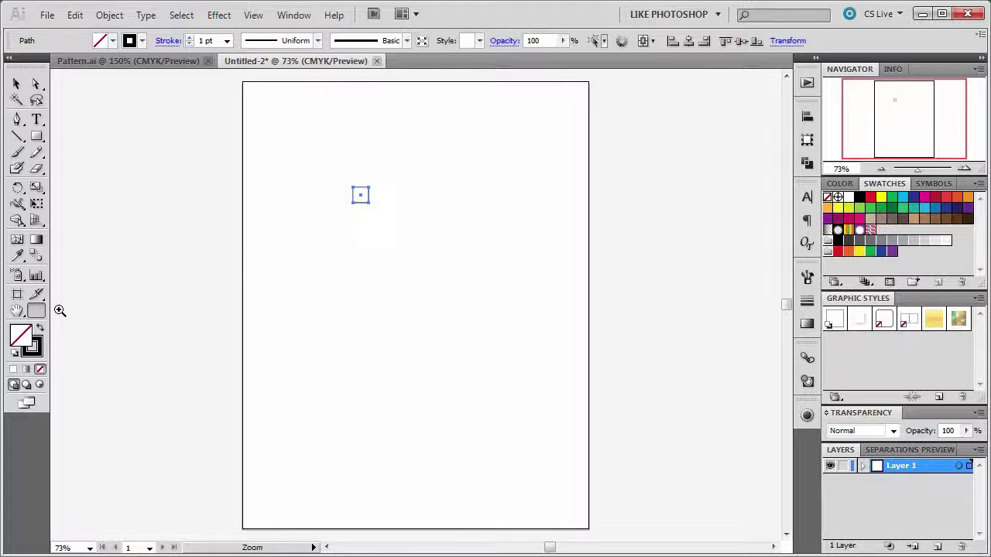
left_click(382, 193)
left_click(426, 303)
left_click(392, 319)
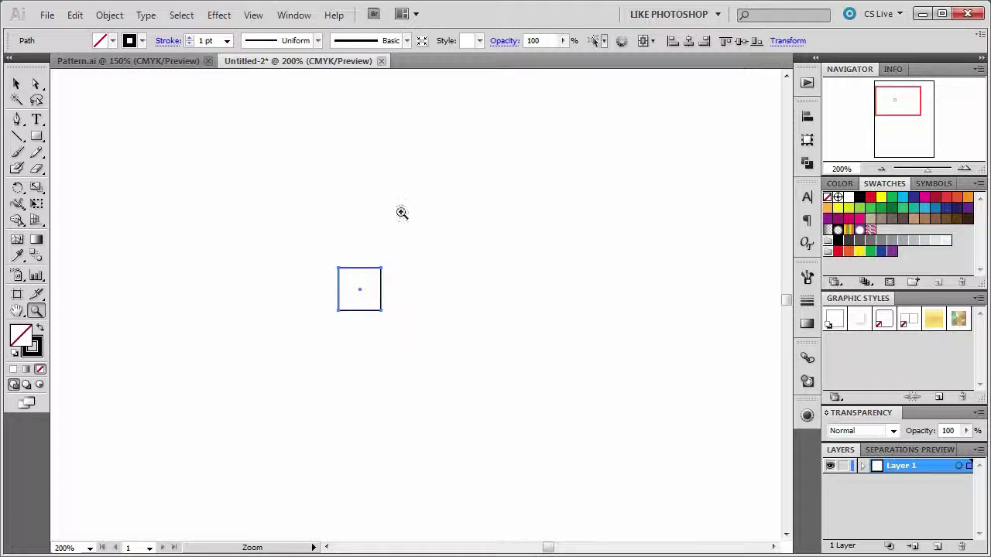
left_click(399, 306)
left_click(405, 301)
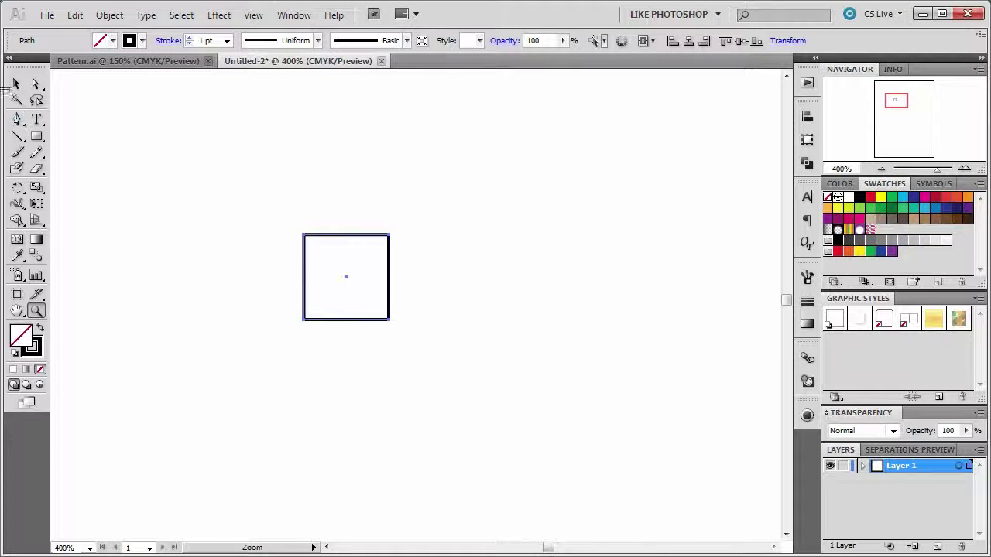
Step: Marquee-select the square with the Selection tool
left_click(16, 86)
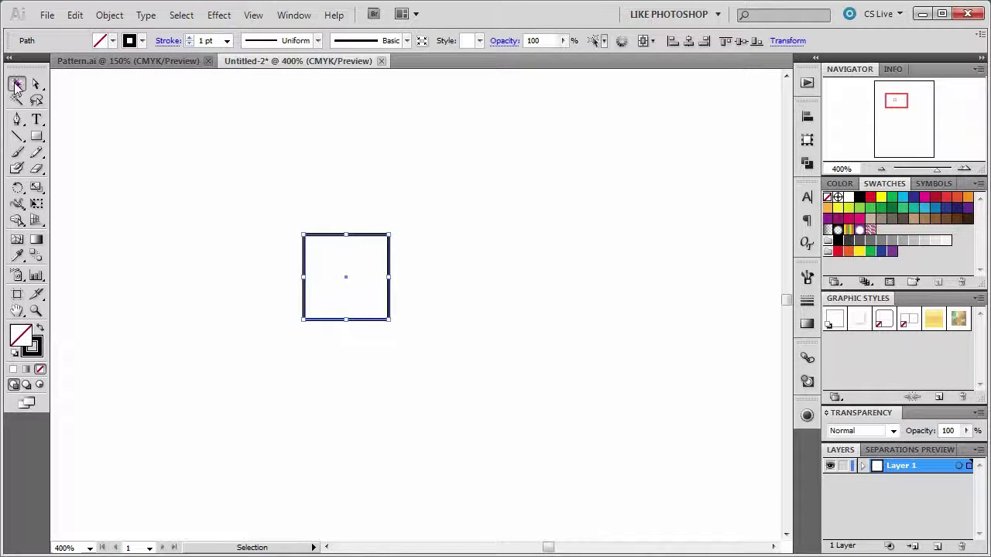
left_click(214, 156)
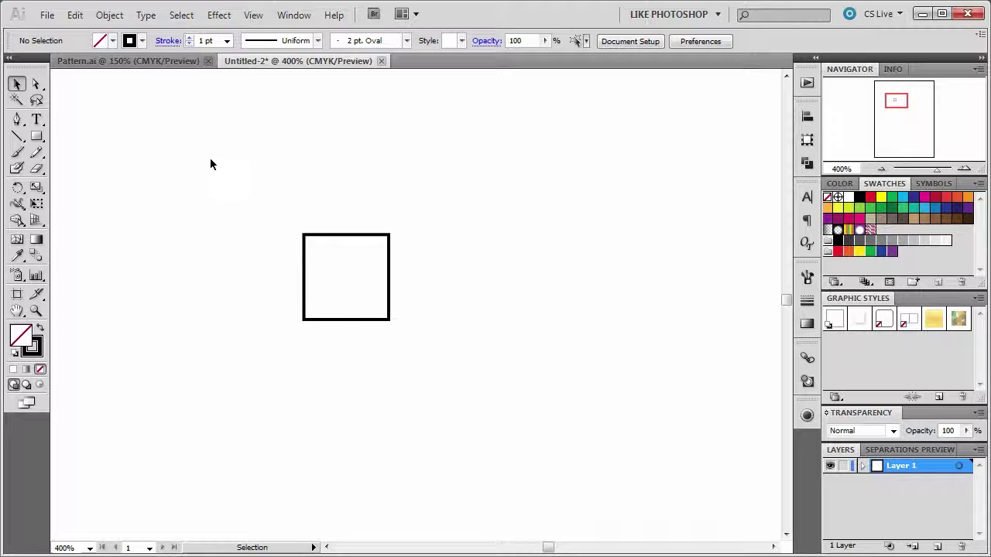
left_click_drag(276, 211, 474, 387)
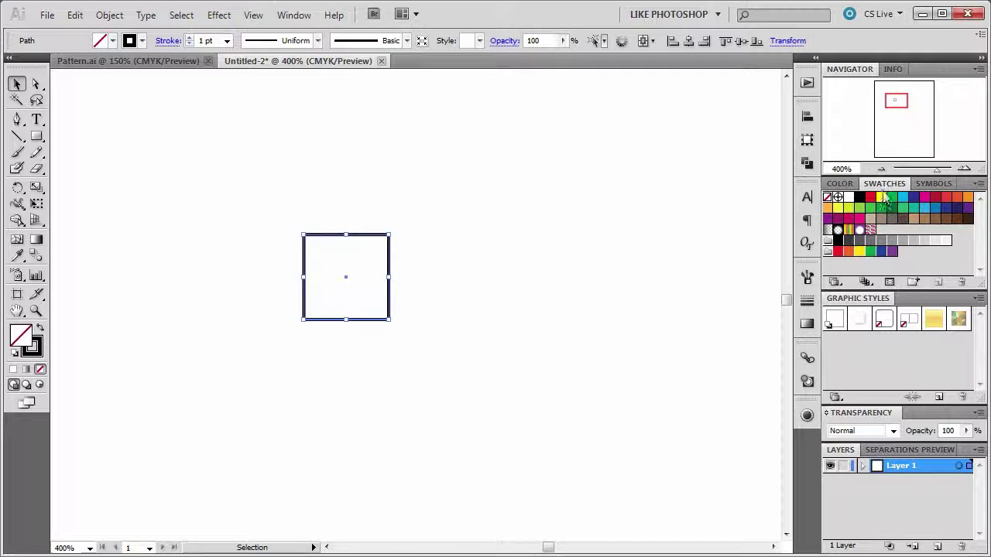
left_click(293, 15)
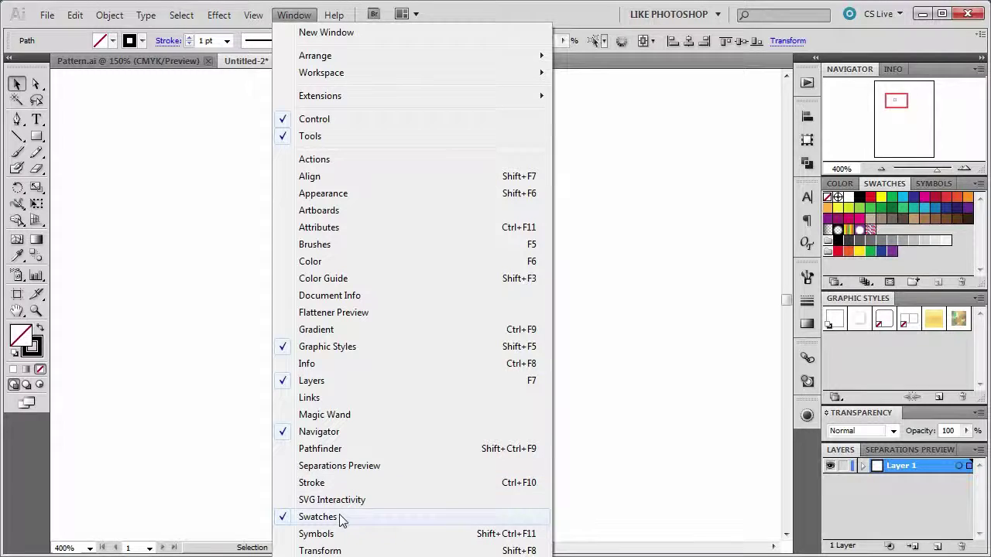
left_click(719, 281)
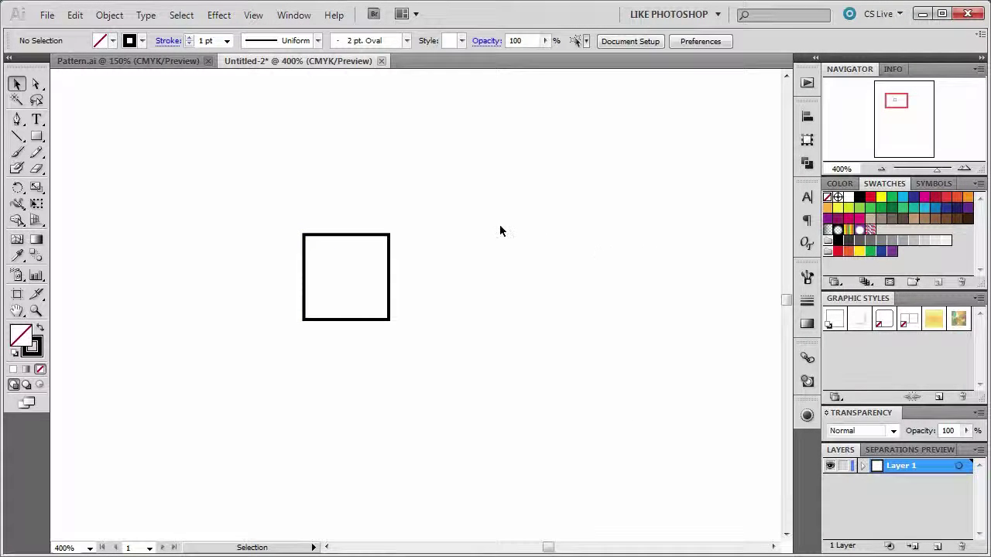
left_click(348, 236)
left_click_drag(330, 241, 313, 261)
left_click_drag(268, 222, 406, 322)
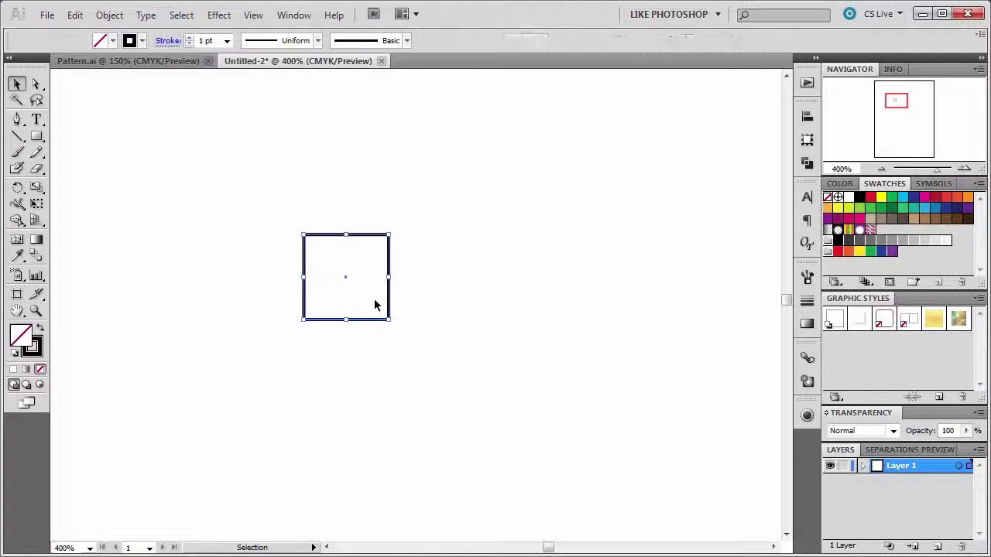
left_click(375, 308)
left_click_drag(365, 322, 890, 233)
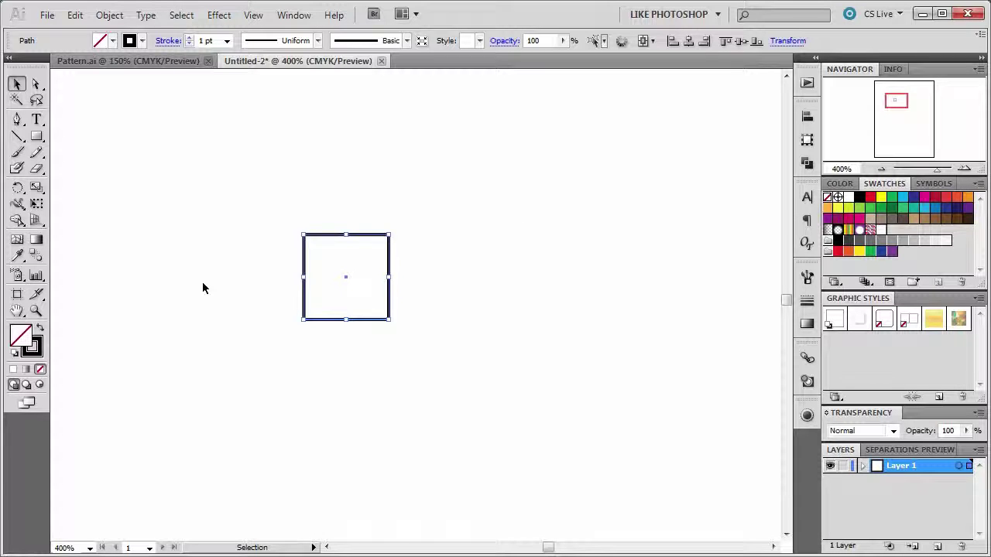
Step: Alt-drag a copy of the square so it sits touching the original on the right
left_click(431, 255)
left_click_drag(274, 212, 438, 347)
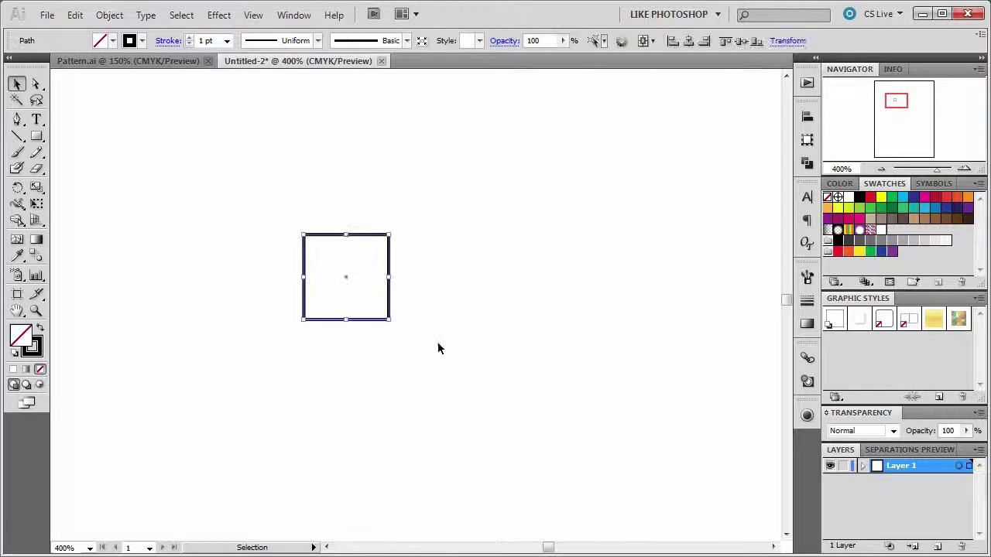
left_click_drag(365, 323, 449, 325)
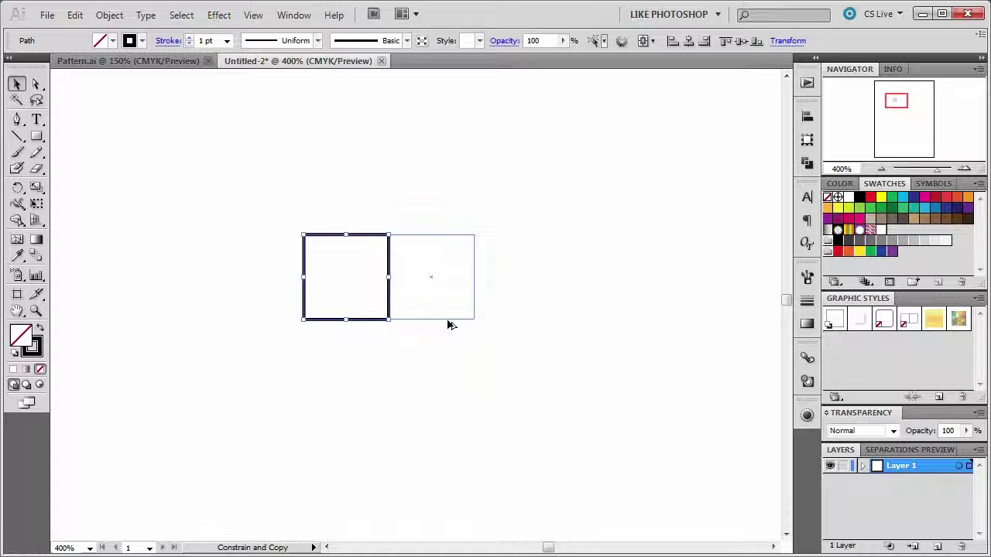
left_click_drag(452, 325, 447, 323)
Step: Copy both squares directly below to complete the 2×2 grid, then select all four
left_click(542, 313)
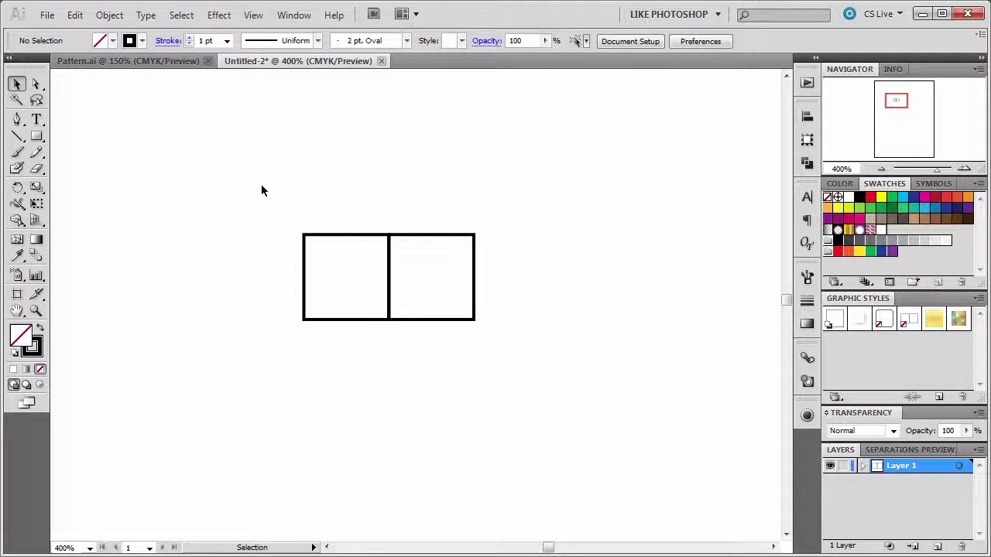
left_click_drag(261, 188, 534, 362)
left_click_drag(388, 320, 390, 404)
left_click(505, 335)
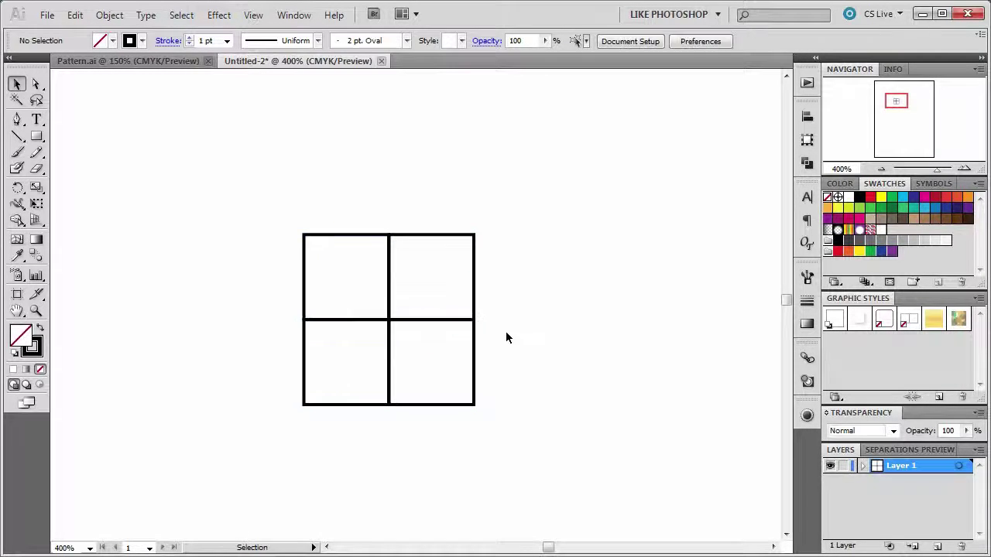
left_click_drag(223, 171, 524, 469)
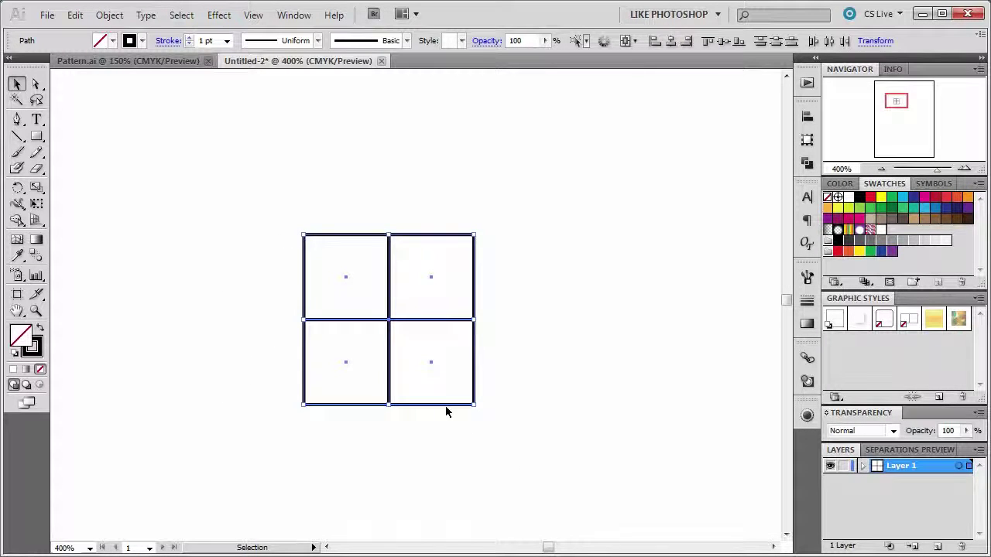
Step: Convert the four selected squares into guides with Make Guides from the context menu
right_click(388, 325)
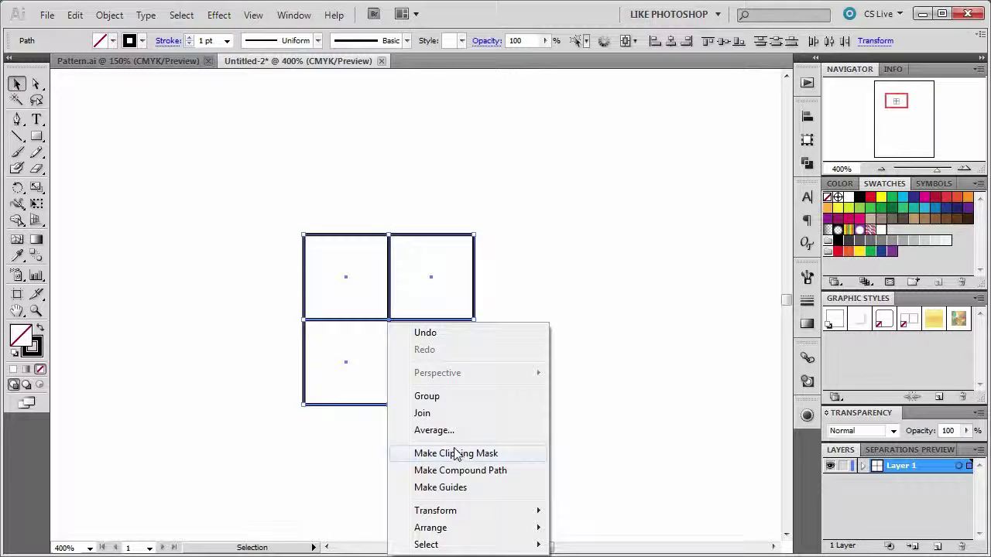
left_click(449, 489)
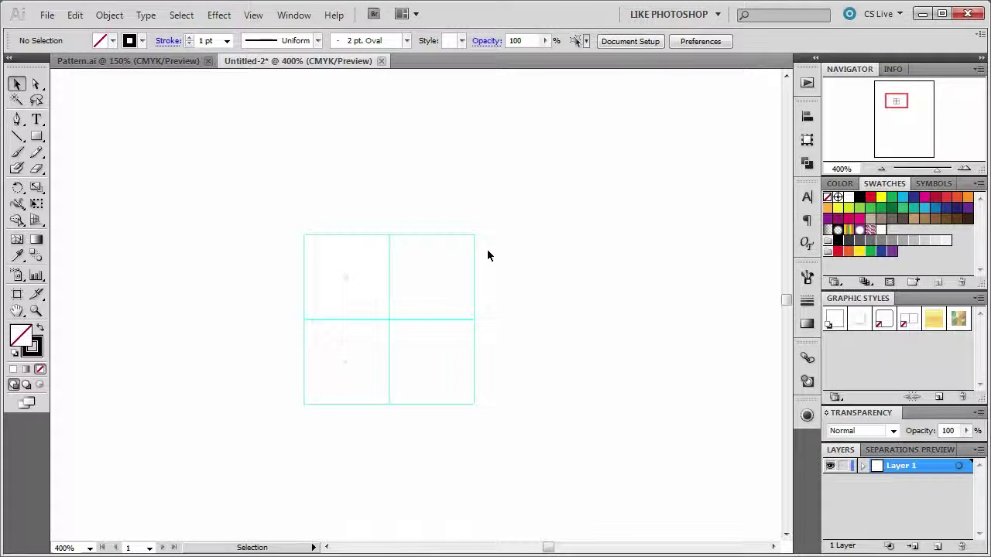
left_click(142, 61)
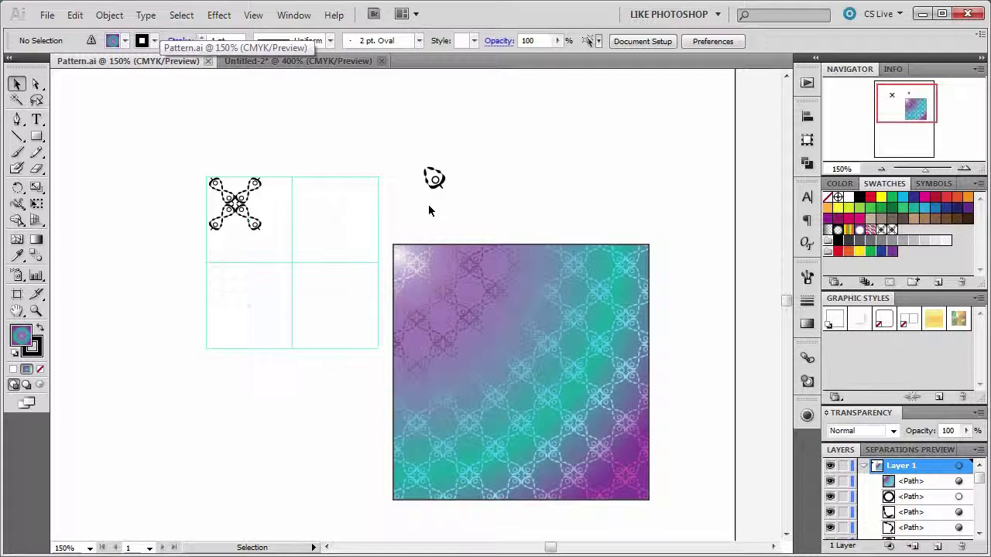
left_click(36, 310)
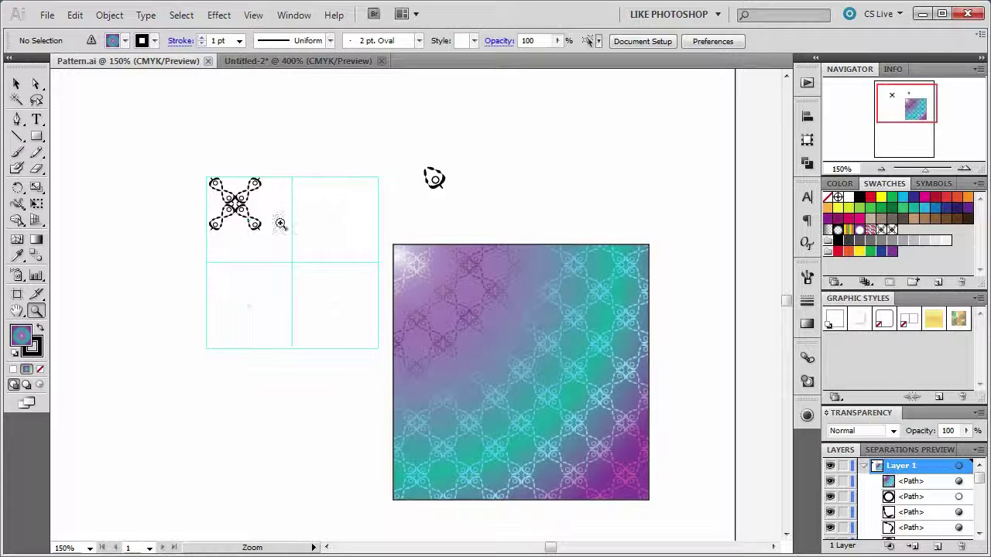
left_click_drag(405, 160, 471, 204)
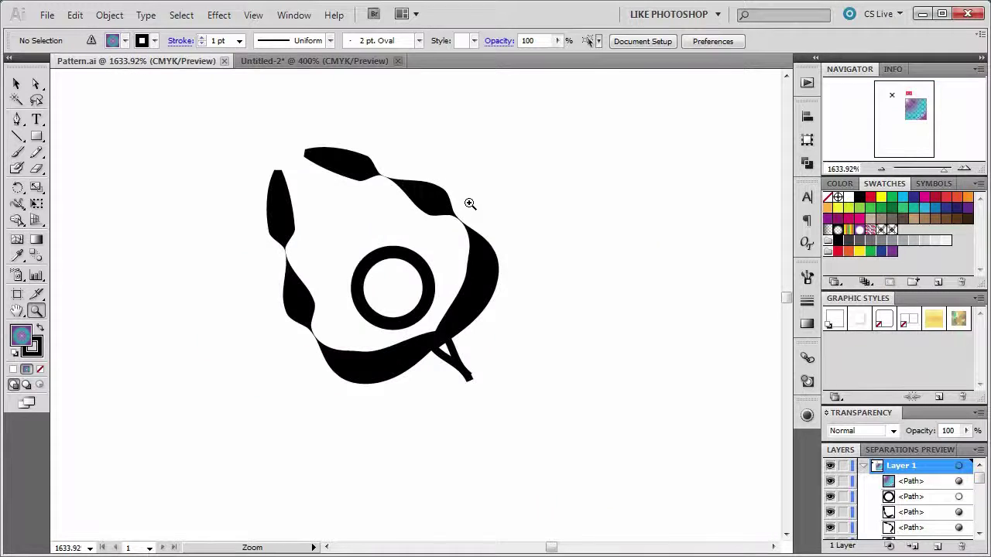
left_click(286, 67)
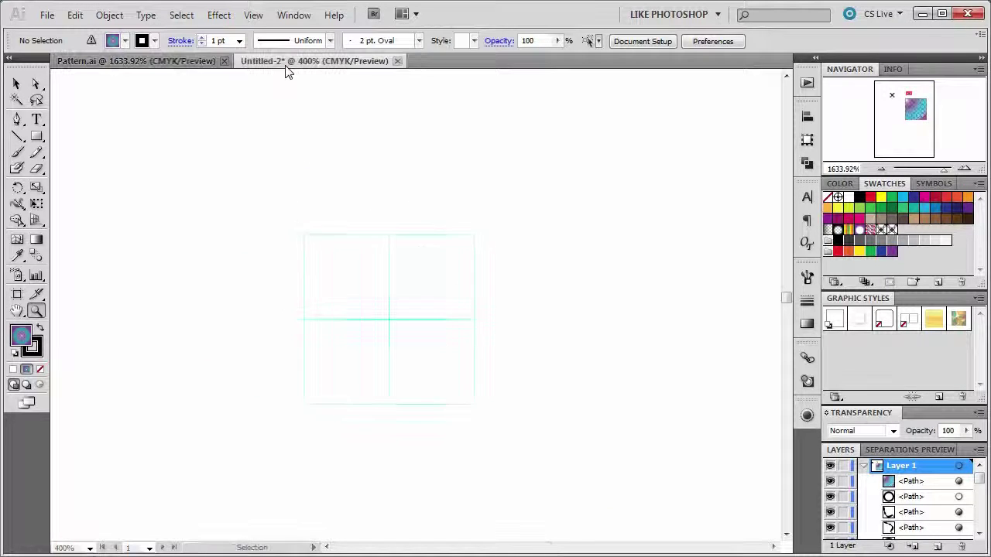
Step: Draw a pencil curve right of the grid and widen its middle with the Width tool
left_click(36, 153)
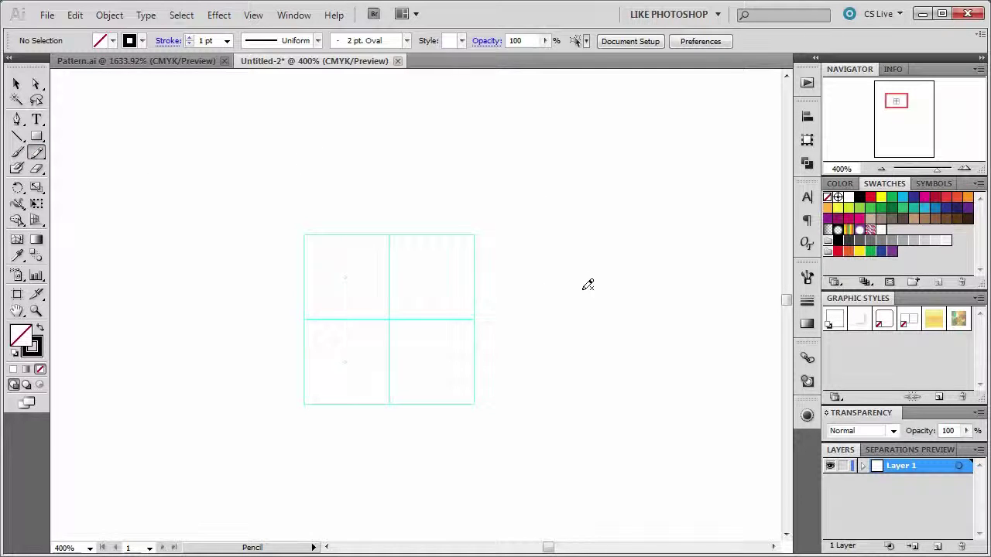
mouse_move(582, 291)
left_mouse_down()
mouse_move(566, 252)
mouse_move(552, 247)
left_mouse_up()
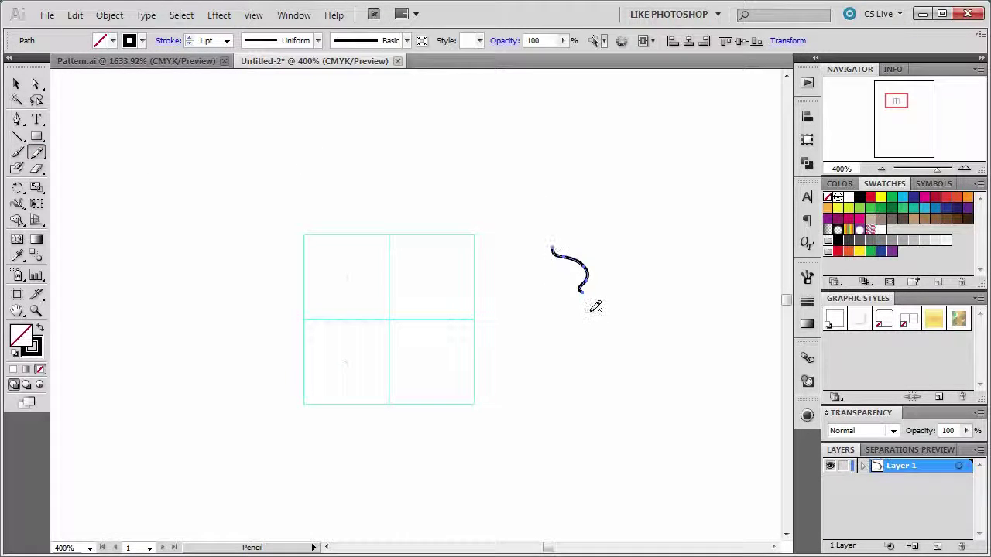
left_click(17, 204)
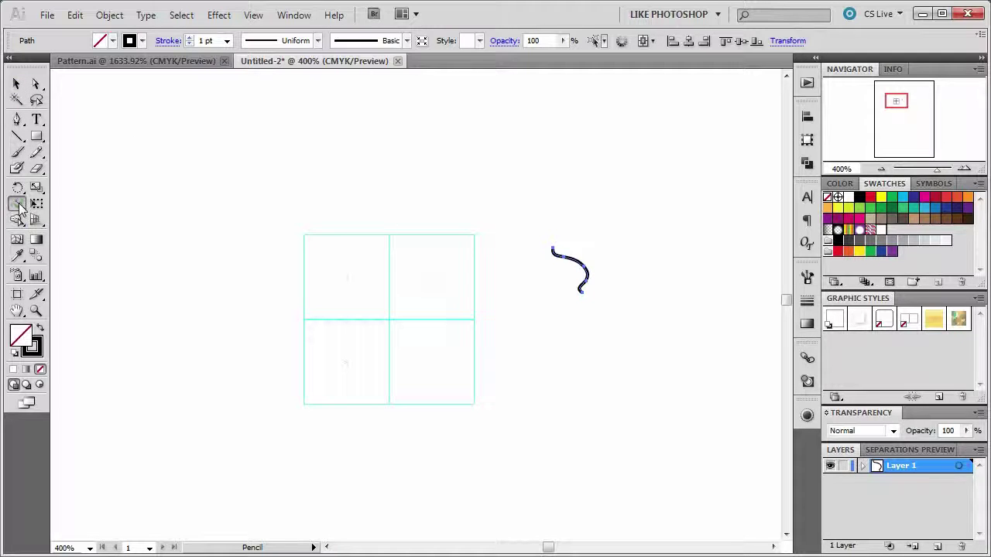
left_click_drag(580, 260, 600, 254)
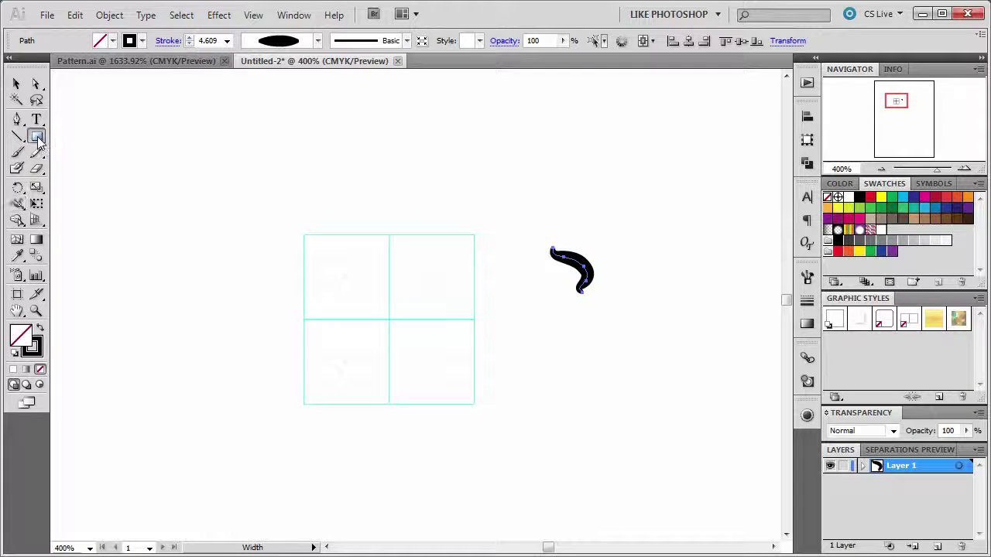
Step: Draw a circle over the lower part of the curled shape
left_click_drag(37, 136, 64, 171)
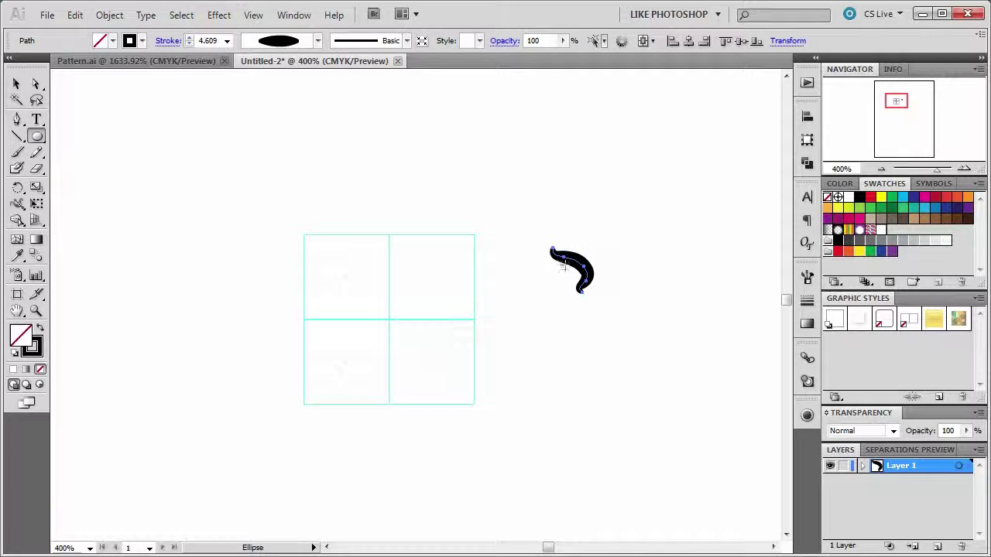
left_click_drag(563, 269, 579, 286)
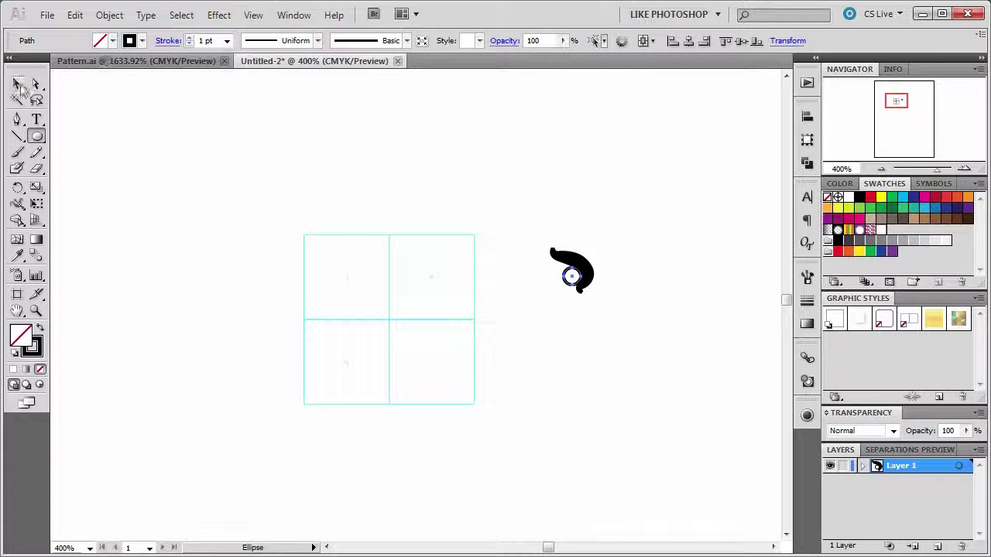
left_click(18, 84)
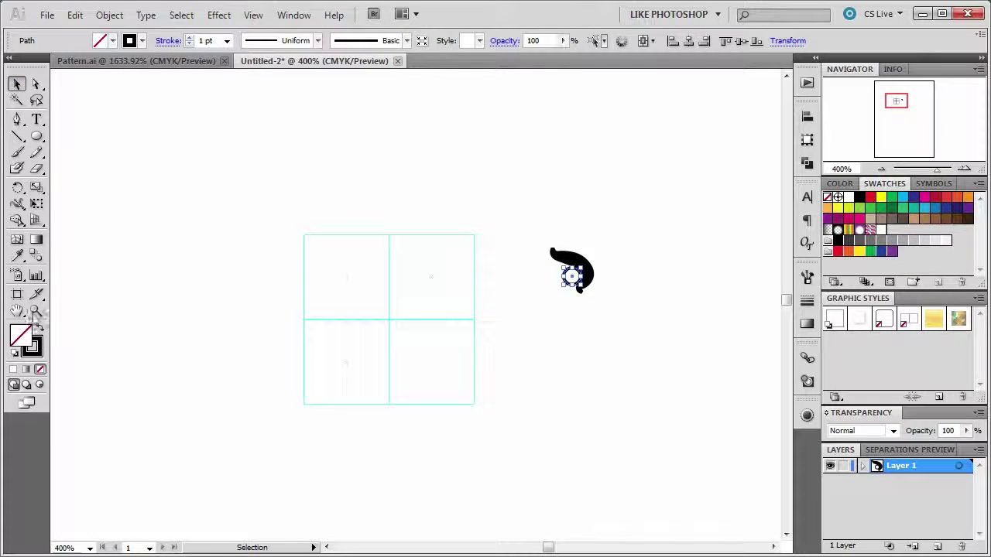
Step: Draw a small circle near the shape's top and fill it with white
left_click(36, 310)
left_click(592, 270)
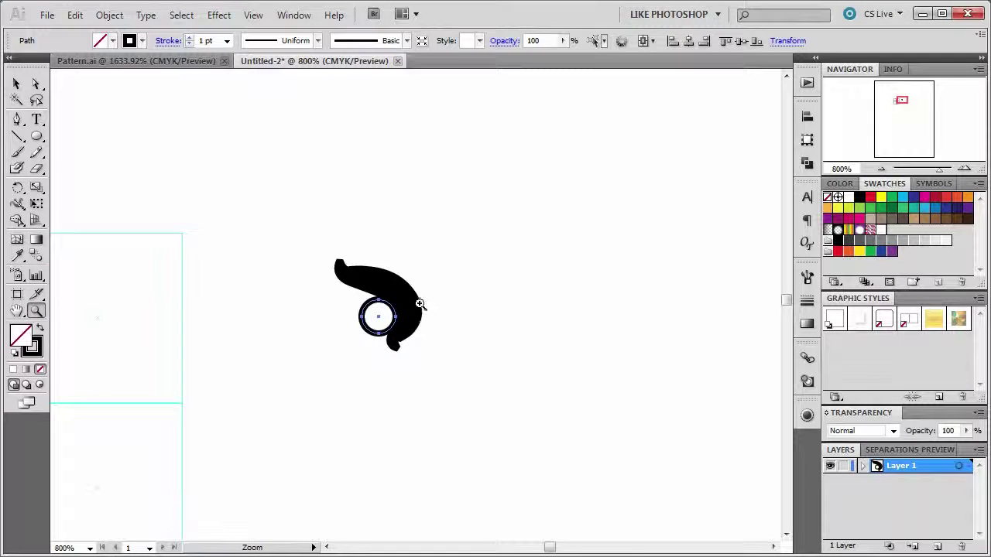
left_click(36, 136)
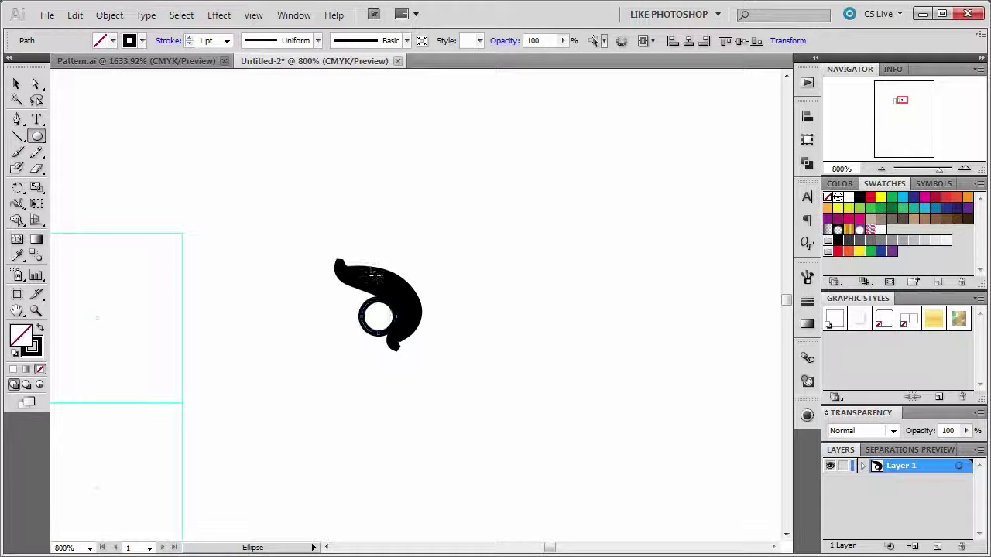
left_click_drag(373, 274, 386, 287)
left_click(17, 83)
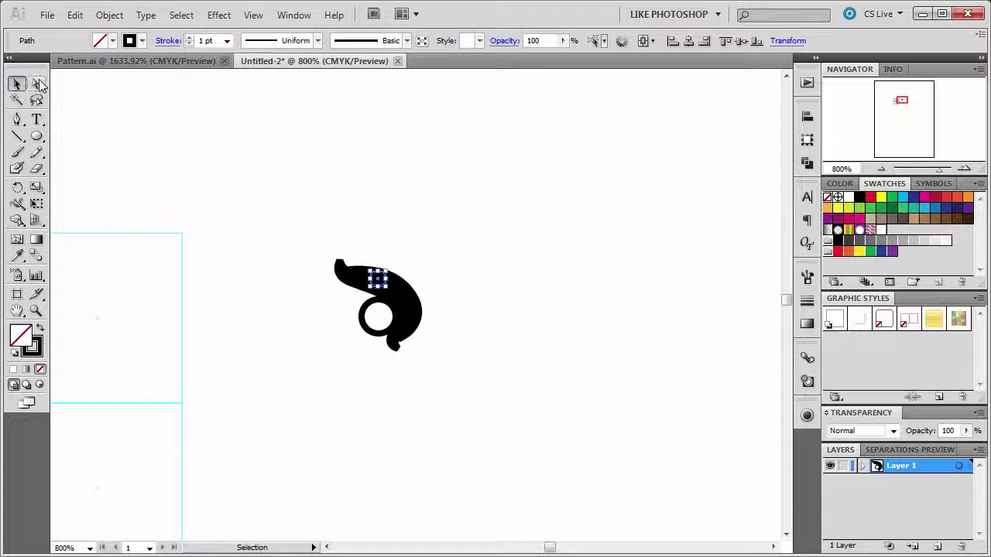
left_click(113, 41)
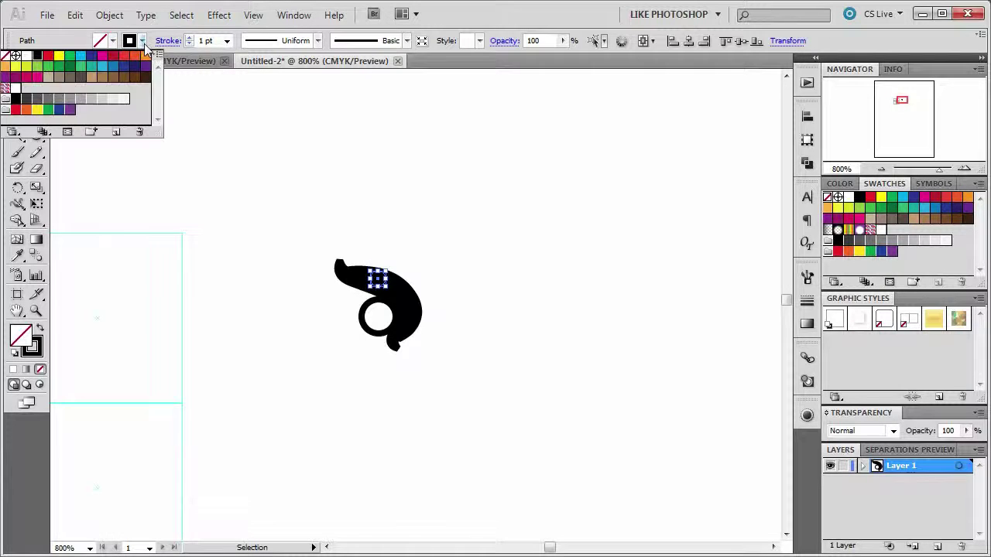
left_click(14, 89)
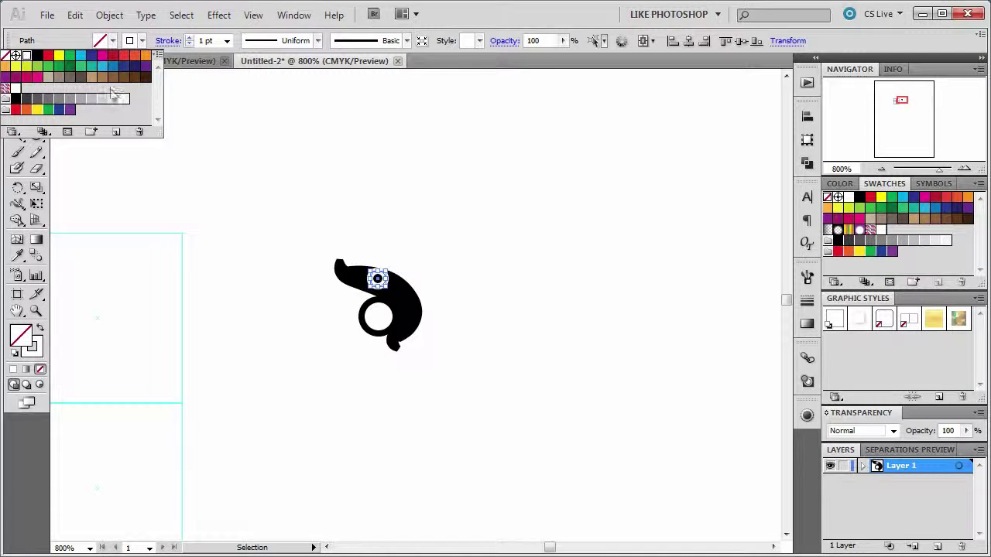
left_click(236, 142)
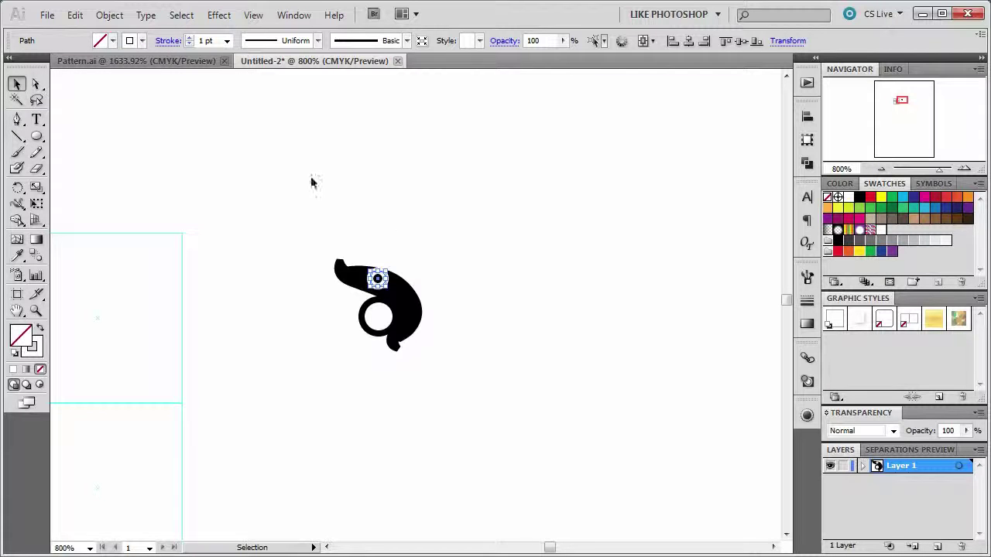
Step: Nudge the white eye into place and Alt-drag a copy to the shape's right side
left_click(401, 255)
left_click(385, 280)
key("Down")
key("Up")
left_click(426, 254)
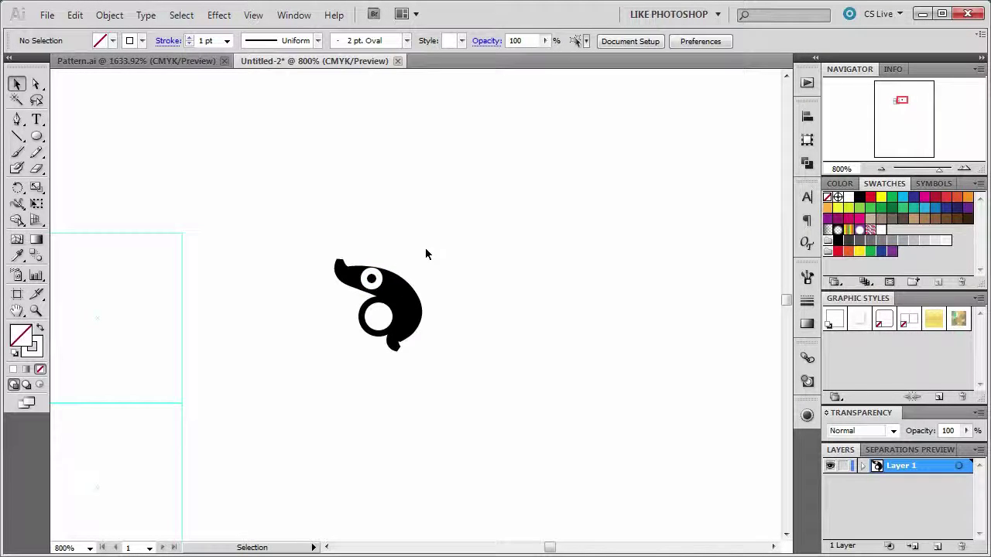
left_click(383, 288)
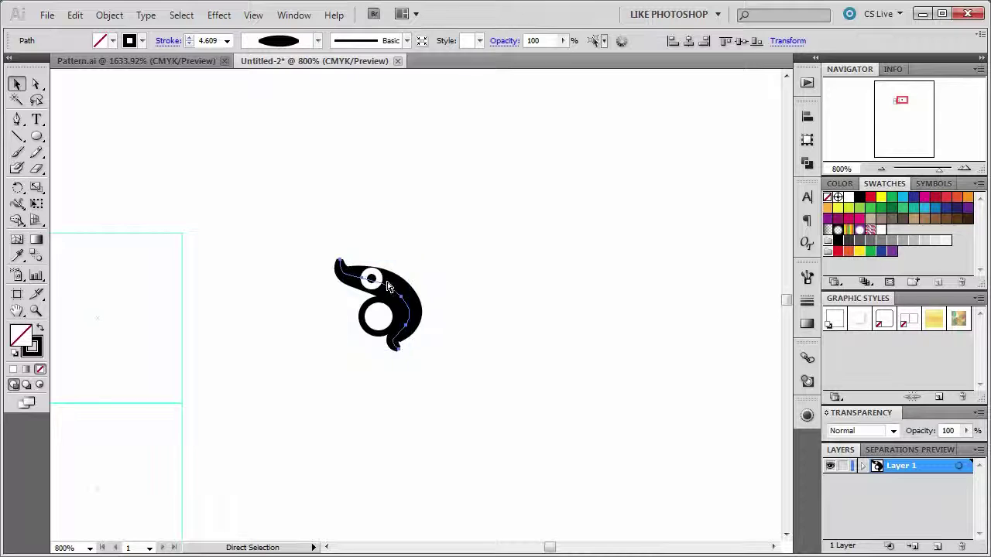
left_click_drag(387, 288, 419, 310)
left_click(462, 273)
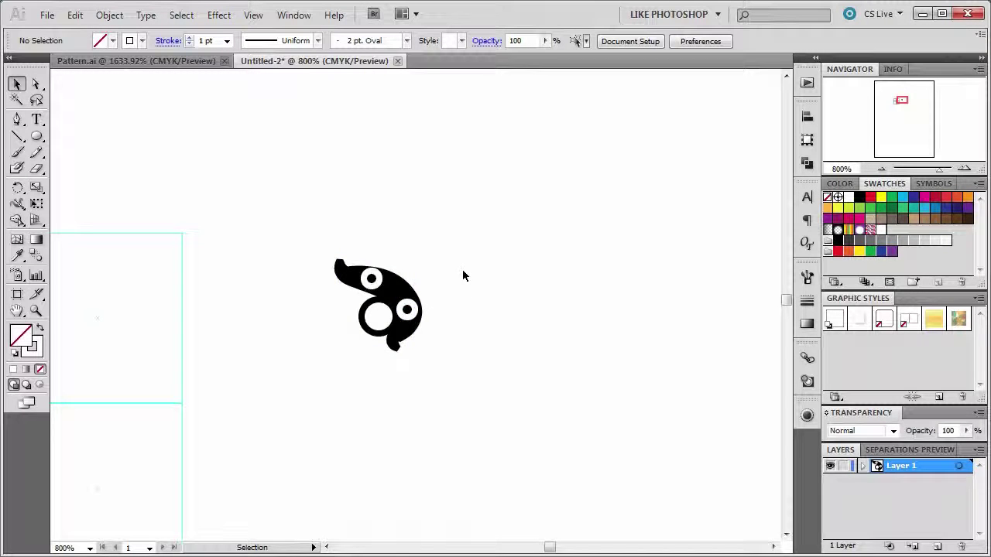
left_click(36, 311)
Step: Group the curled shape, circle and both eyes, then open the Appearance panel
left_click(18, 84)
left_click_drag(320, 233, 464, 376)
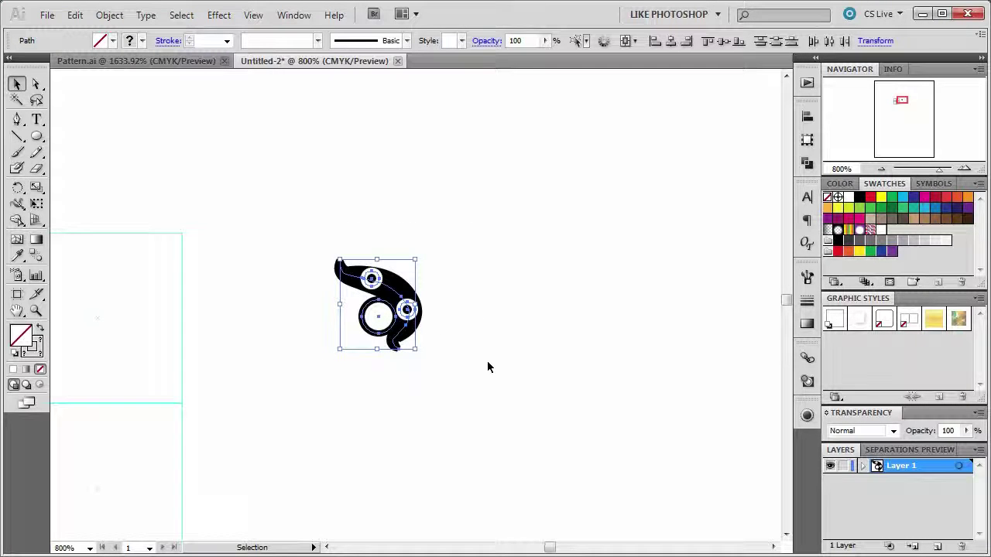
right_click(404, 338)
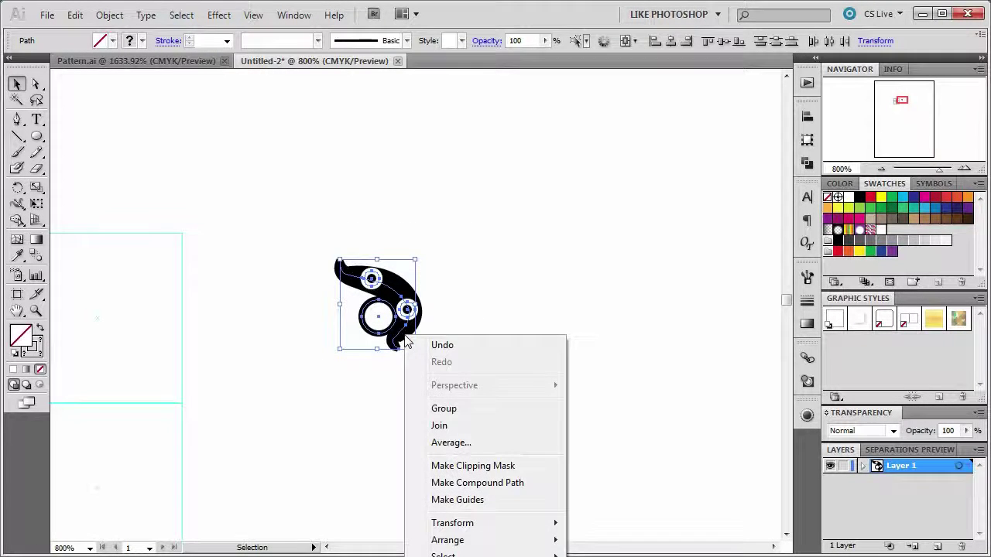
left_click(443, 408)
left_click(525, 353)
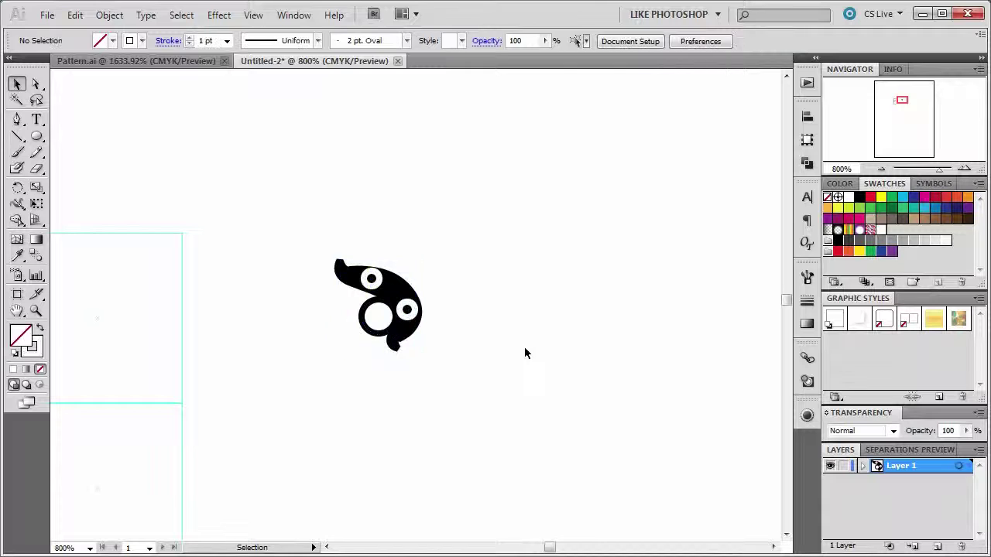
left_click(808, 418)
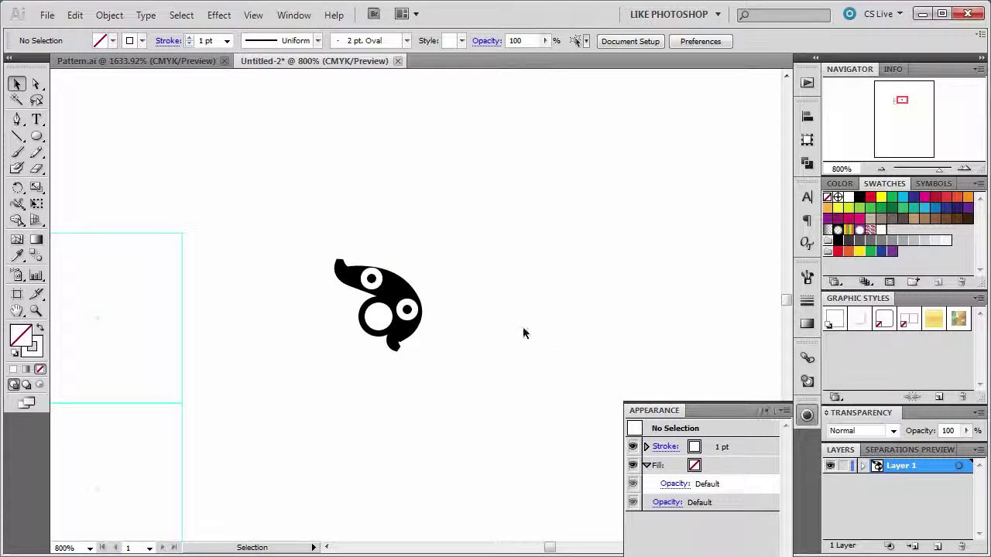
Step: Select the character group and dock the Appearance panel so its Group entry is fully visible
left_click_drag(277, 212, 539, 421)
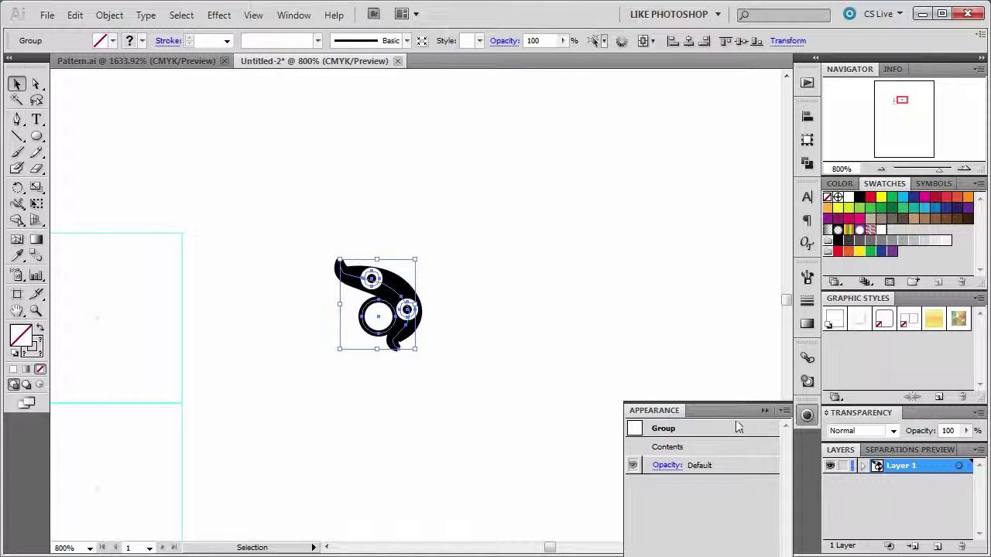
left_click_drag(672, 416, 779, 115)
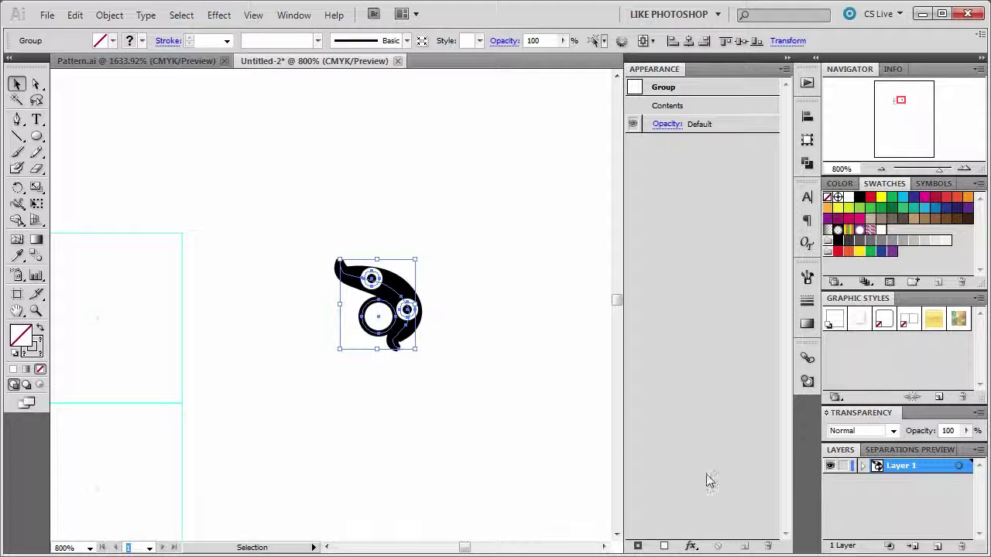
left_click(664, 546)
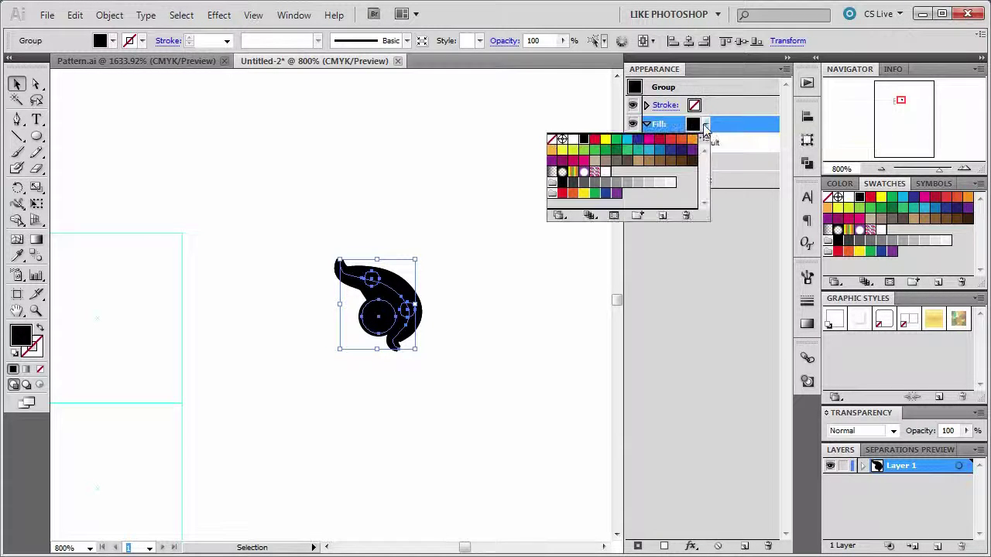
left_click(617, 152)
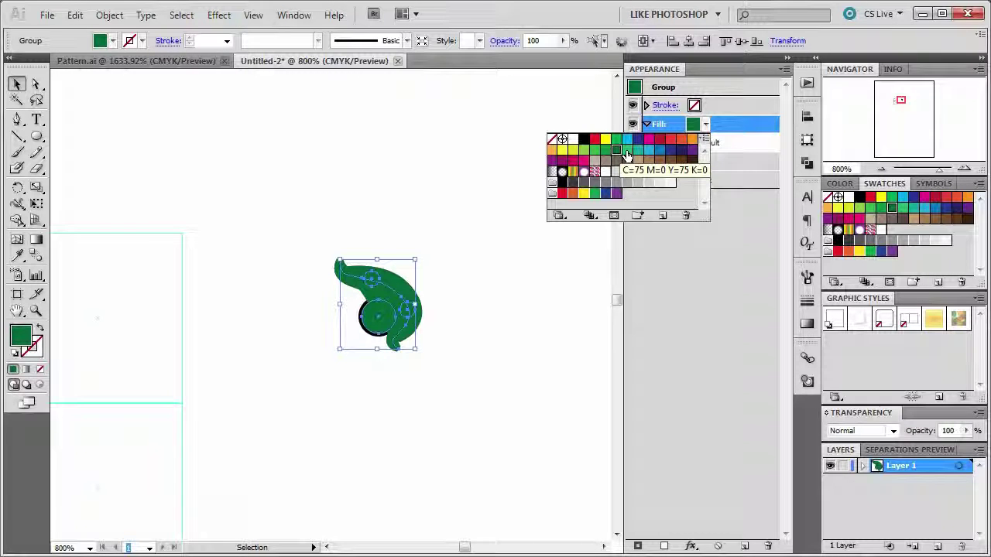
left_click(531, 293)
left_click(475, 297)
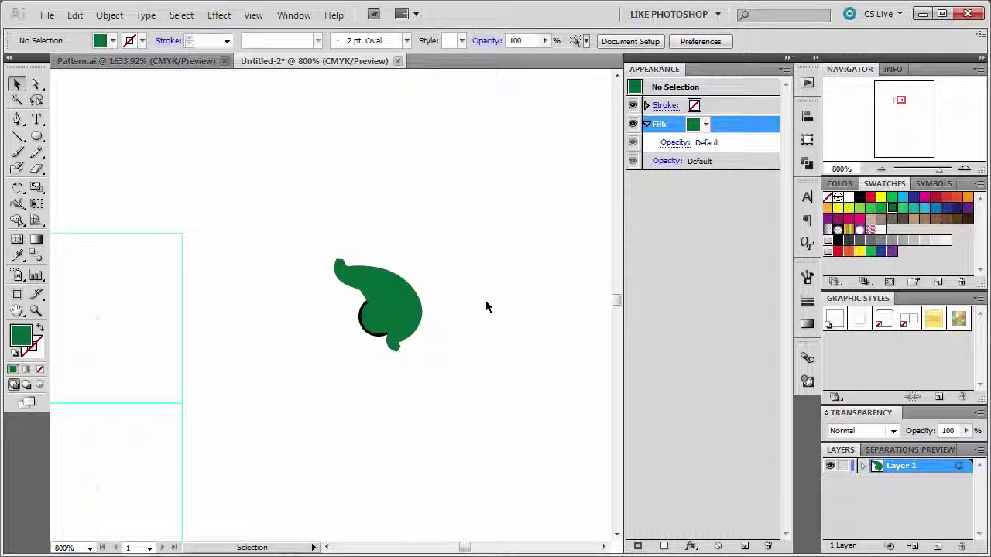
key("a")
key("ctrl+z")
key("ctrl+z")
key("ctrl+z")
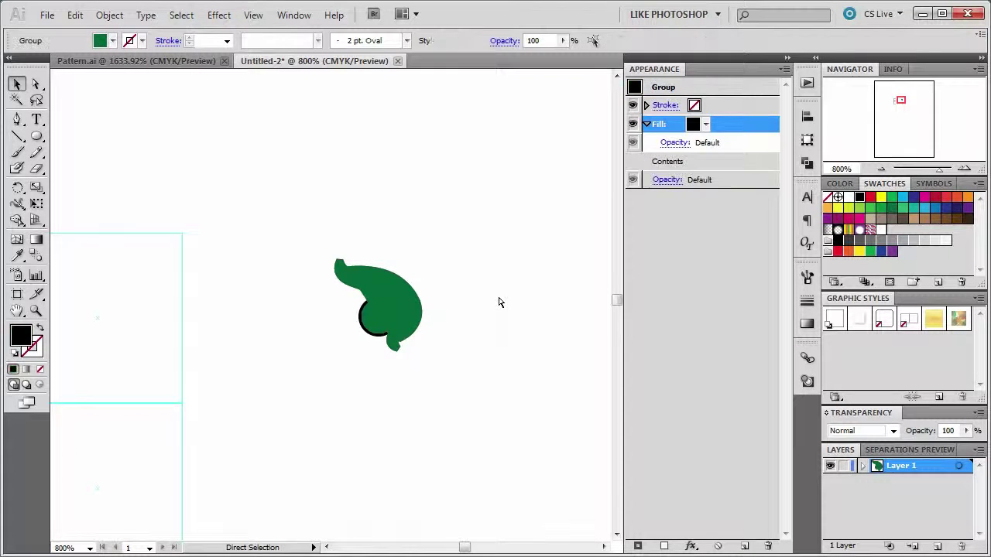
key("ctrl+z")
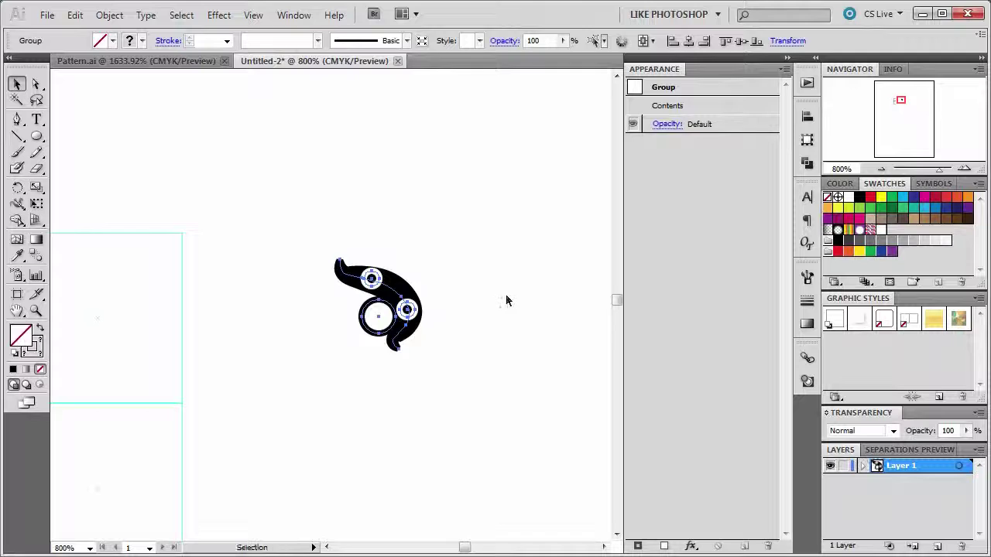
key("ctrl+z")
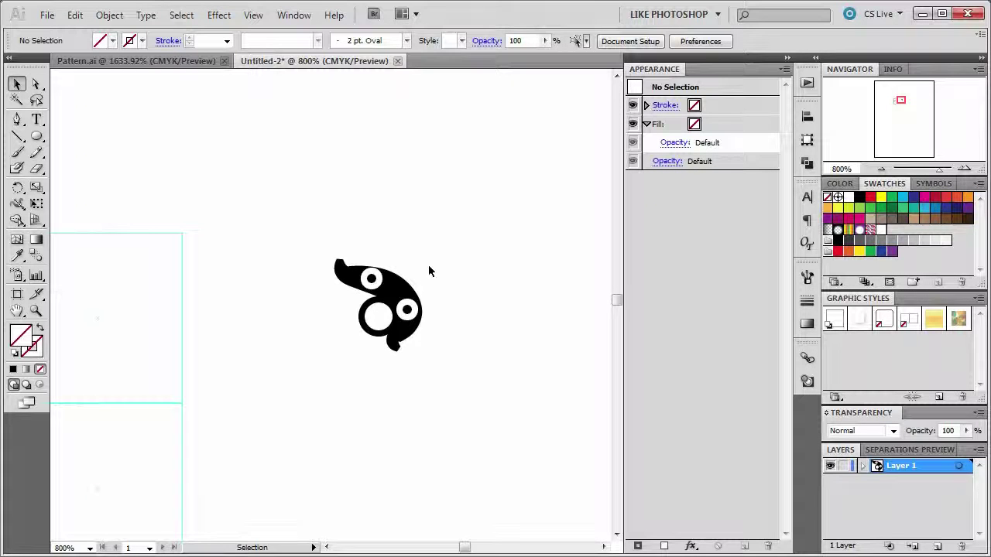
left_click(345, 283)
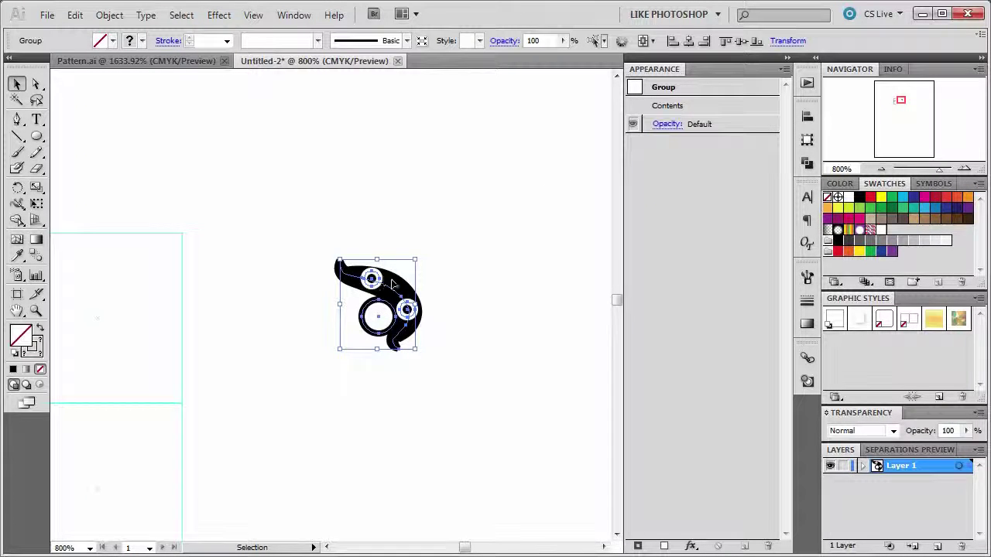
Step: Duplicate the character group beside the original and try mirroring the copy with the Reflect tool
left_click_drag(394, 292, 315, 307, "alt")
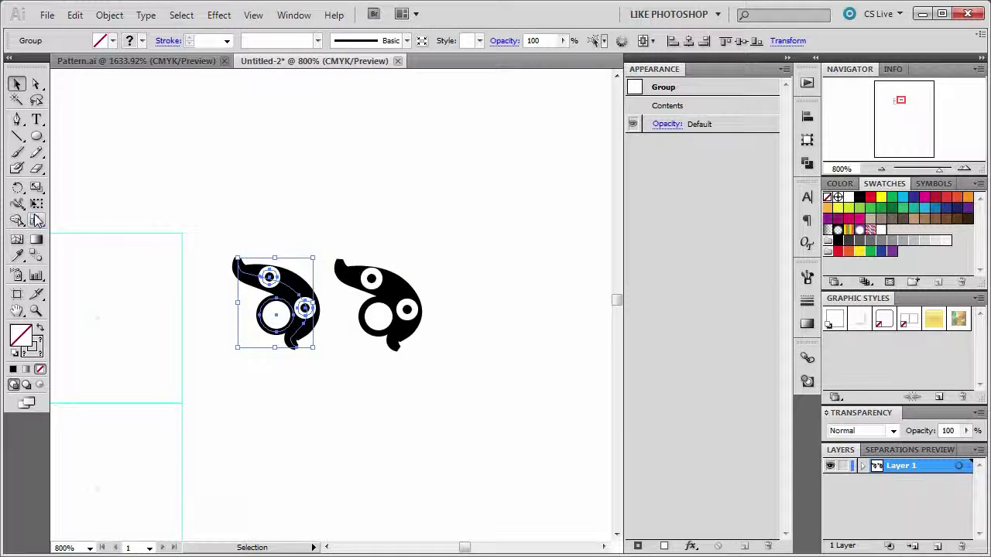
left_click_drag(17, 188, 71, 213)
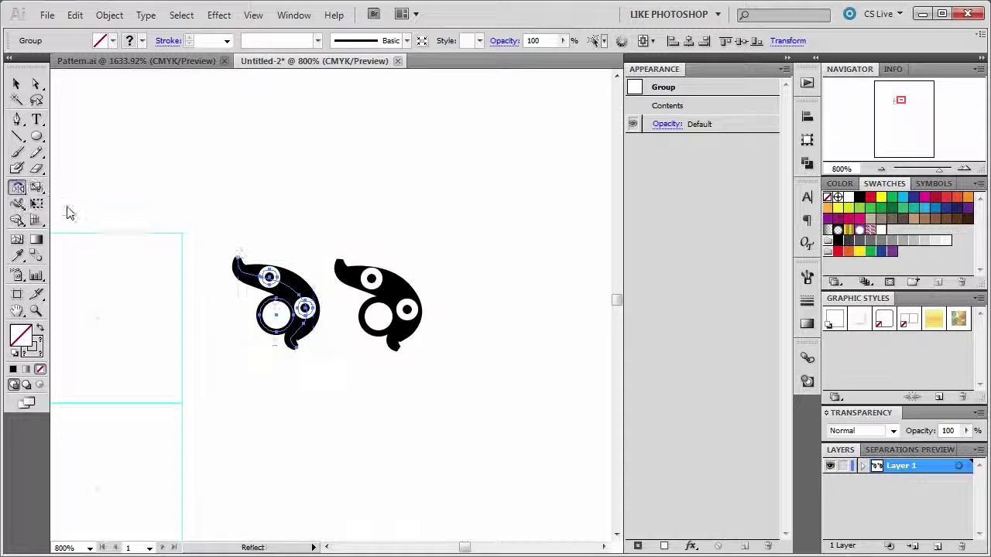
left_click(293, 288)
left_click_drag(315, 299, 365, 404)
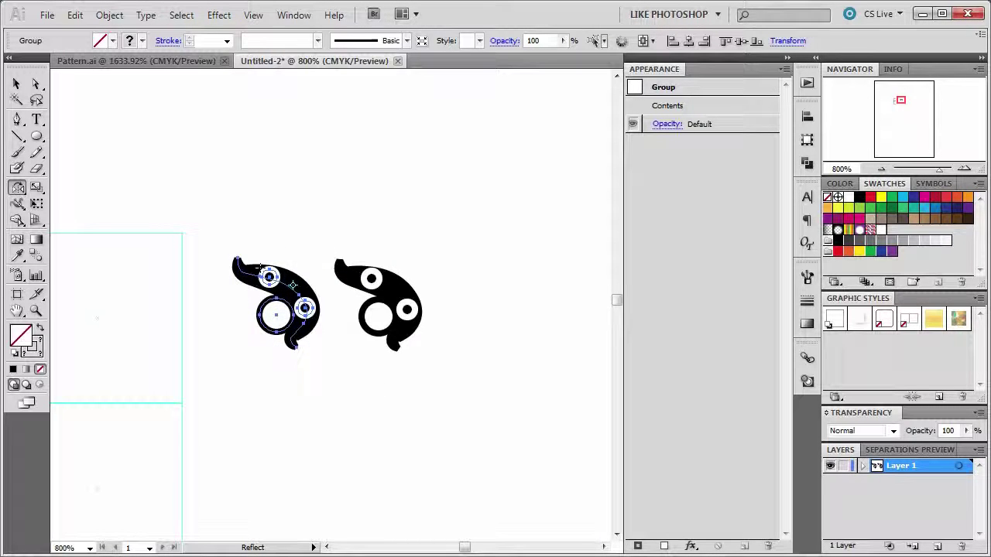
left_click(109, 15)
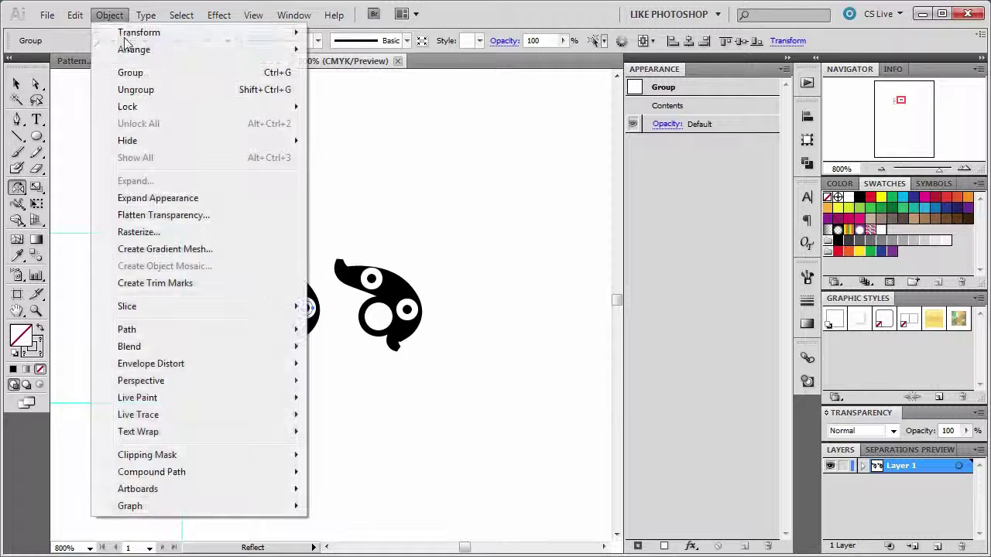
Step: Reflect the copy across a vertical axis at 90° via Object > Transform > Reflect
mouse_move(286, 35)
left_click(345, 91)
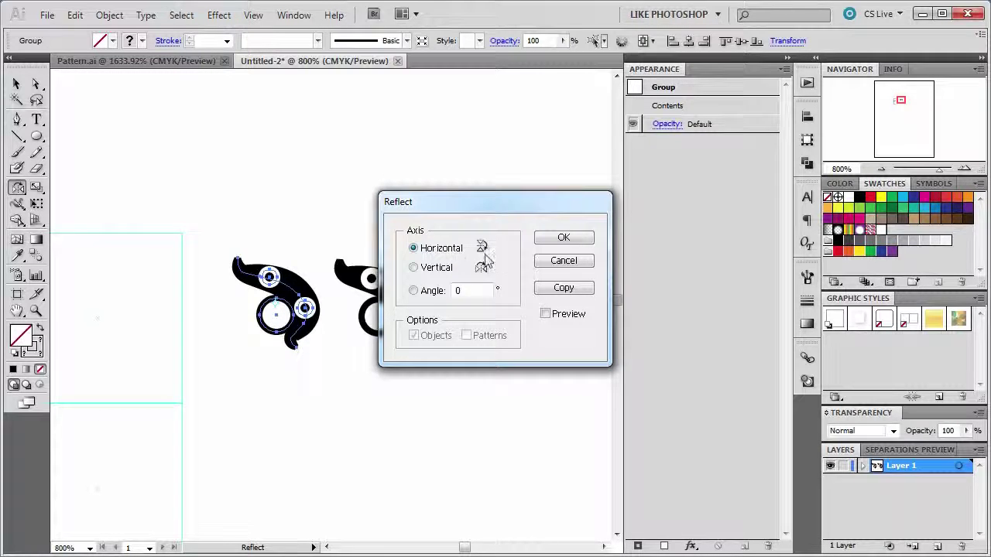
left_click(426, 269)
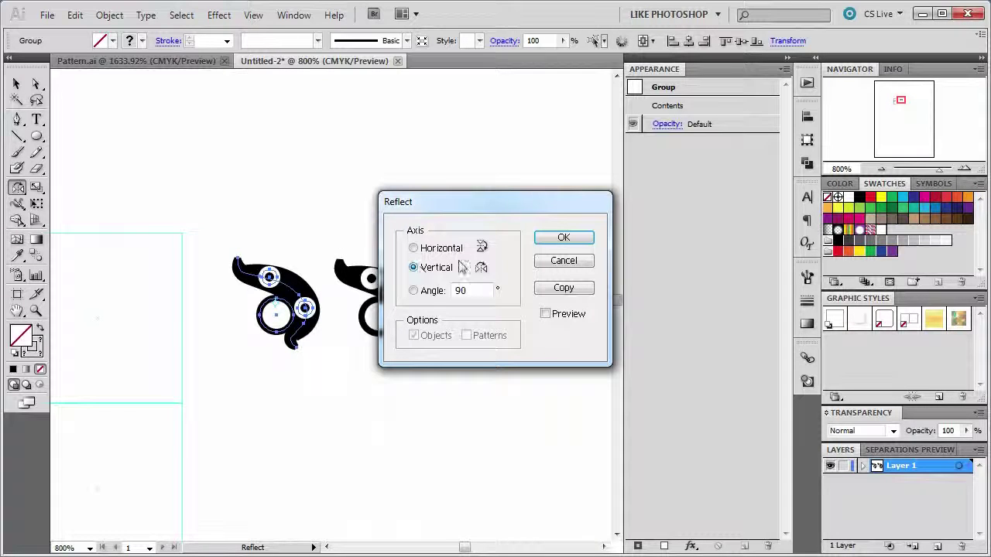
left_click(564, 237)
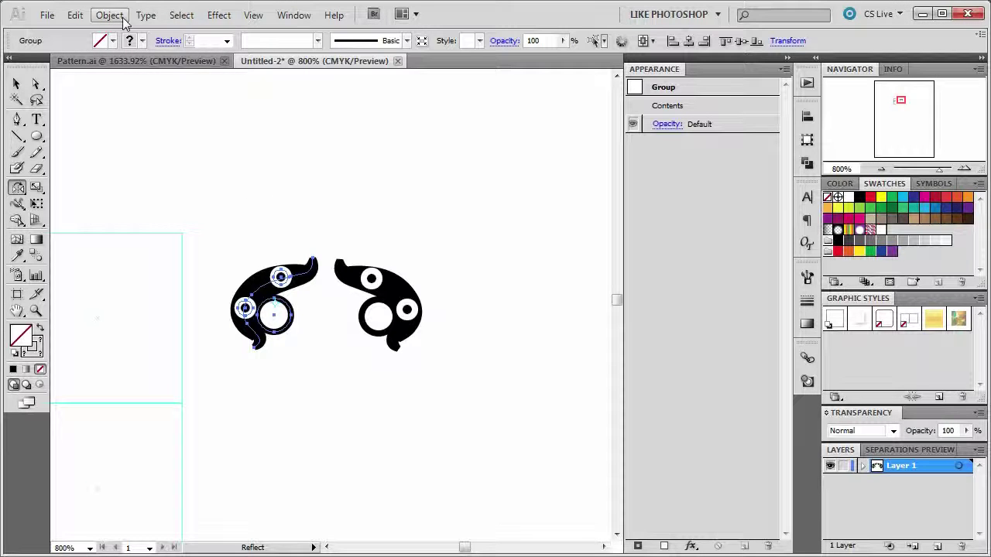
left_click(17, 190)
Step: Rotate the mirrored copy about 45° counterclockwise with the Selection tool
left_click(66, 191)
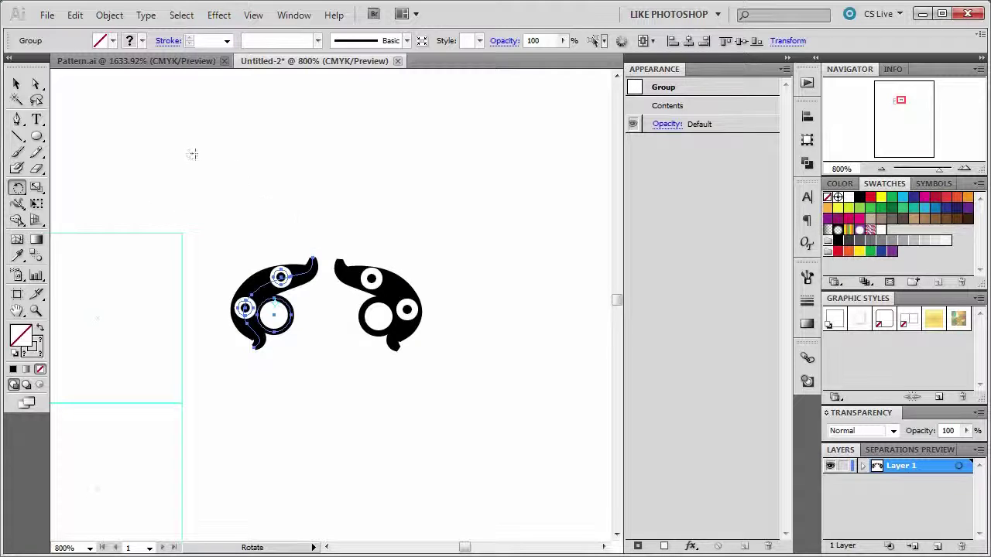
left_click(16, 83)
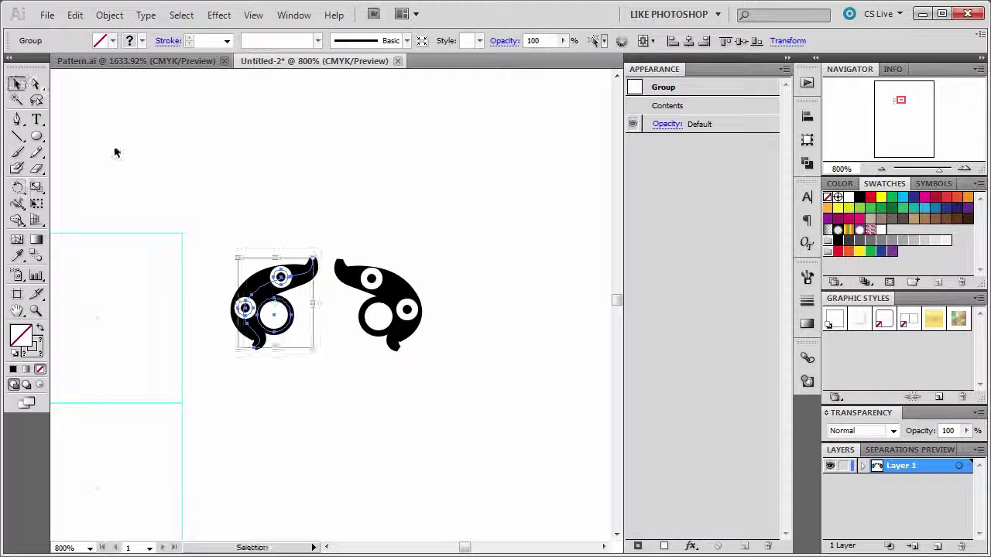
left_click_drag(315, 252, 250, 222)
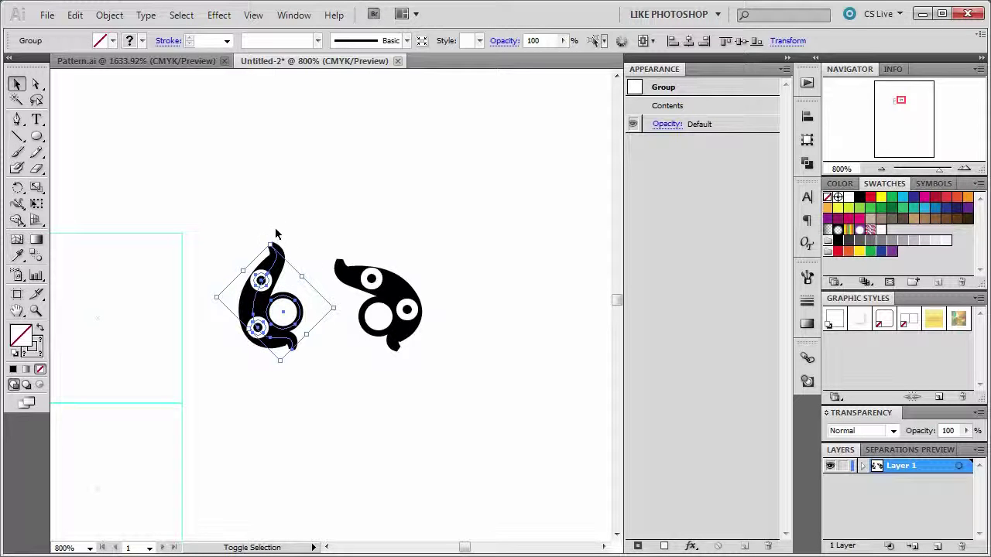
left_click_drag(266, 241, 228, 254)
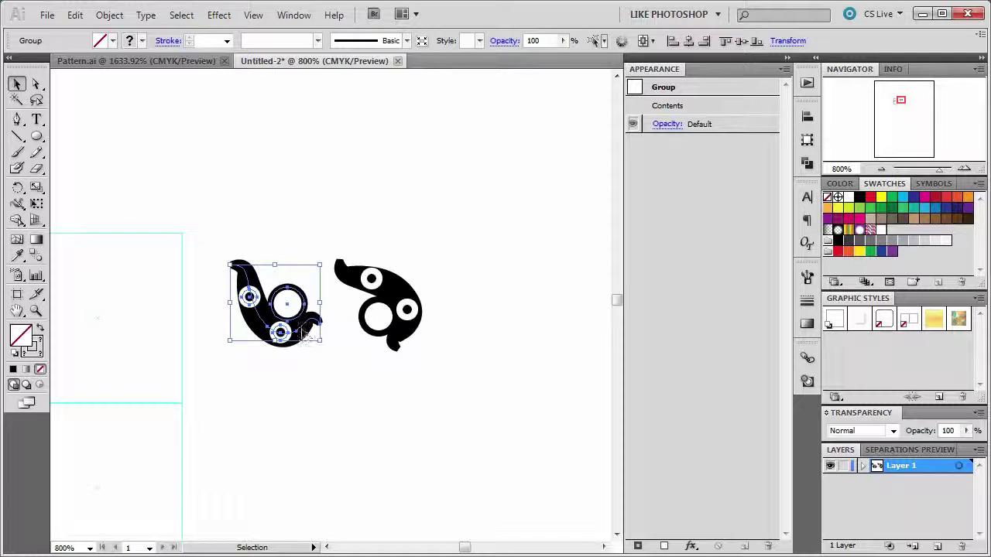
Step: Move the copy onto the original and nudge it with arrow keys until they interlock
left_click_drag(303, 339, 374, 372)
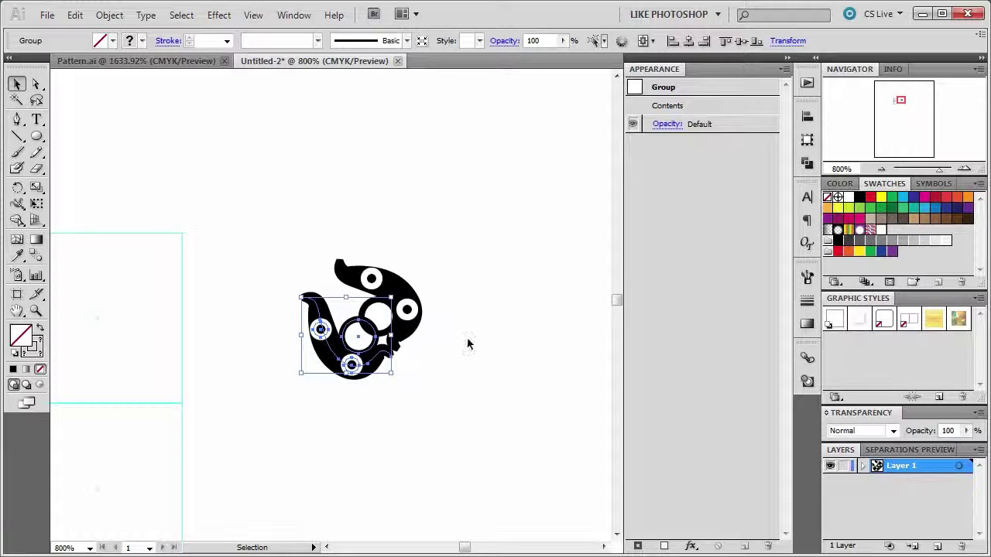
key("Up")
key("Up")
key("Right")
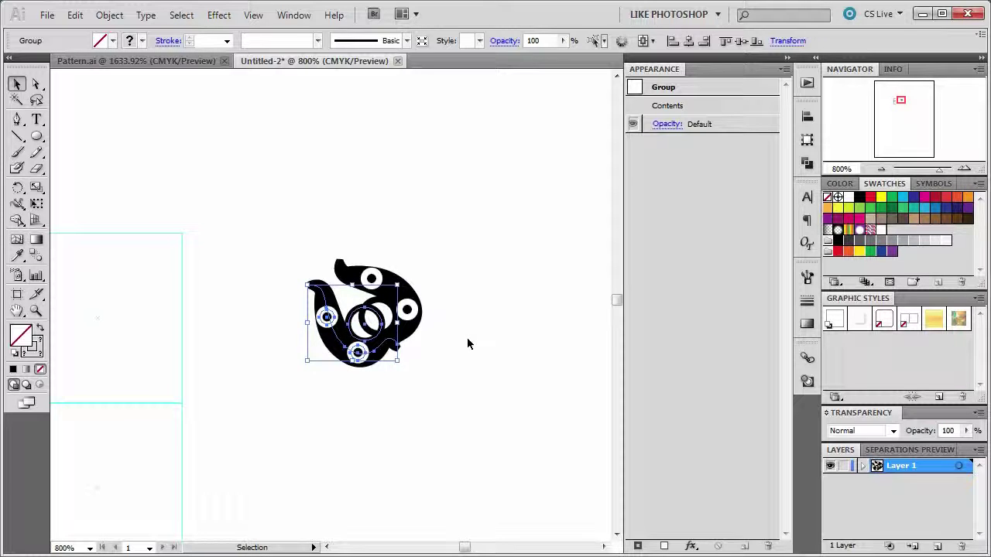
key("Right")
key("Left")
key("Up")
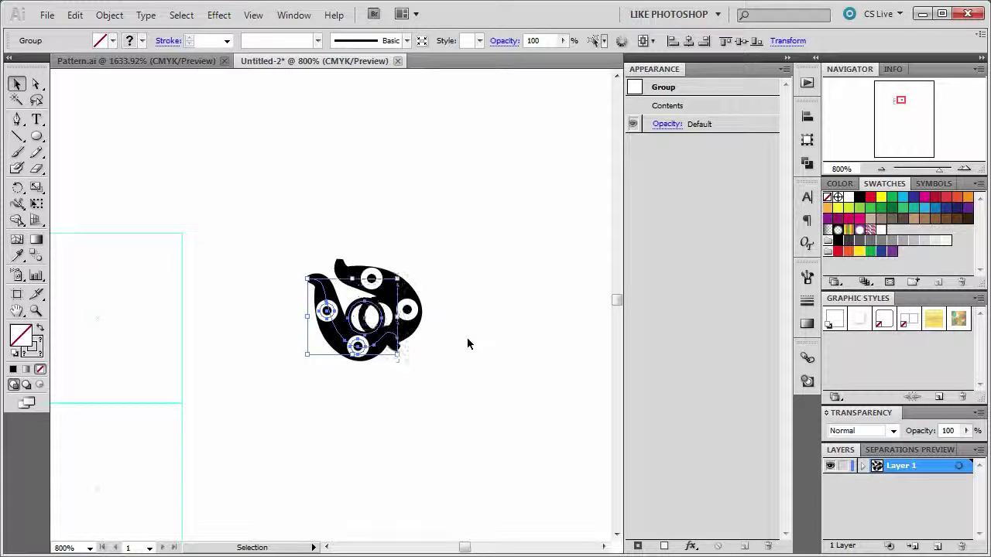
key("Right")
key("Right")
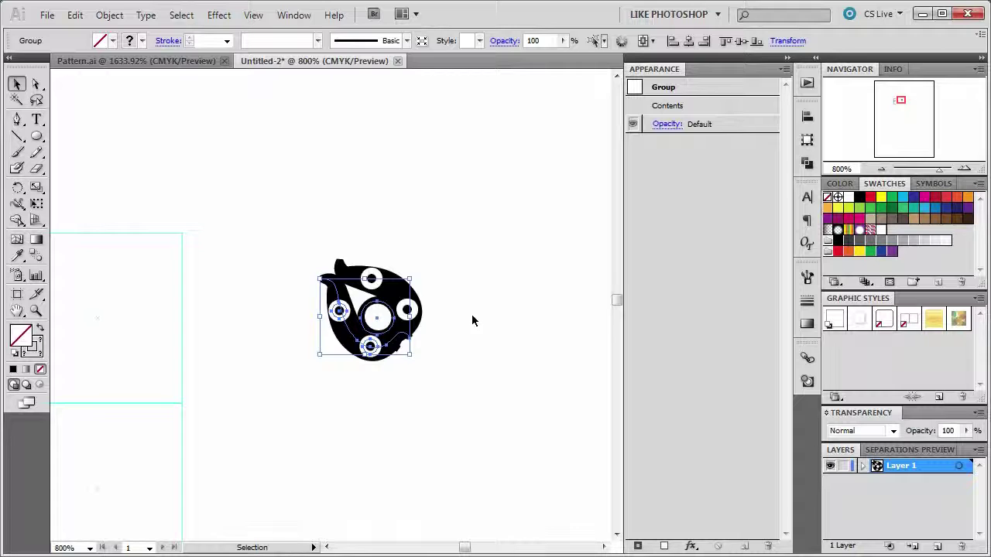
left_click(470, 303)
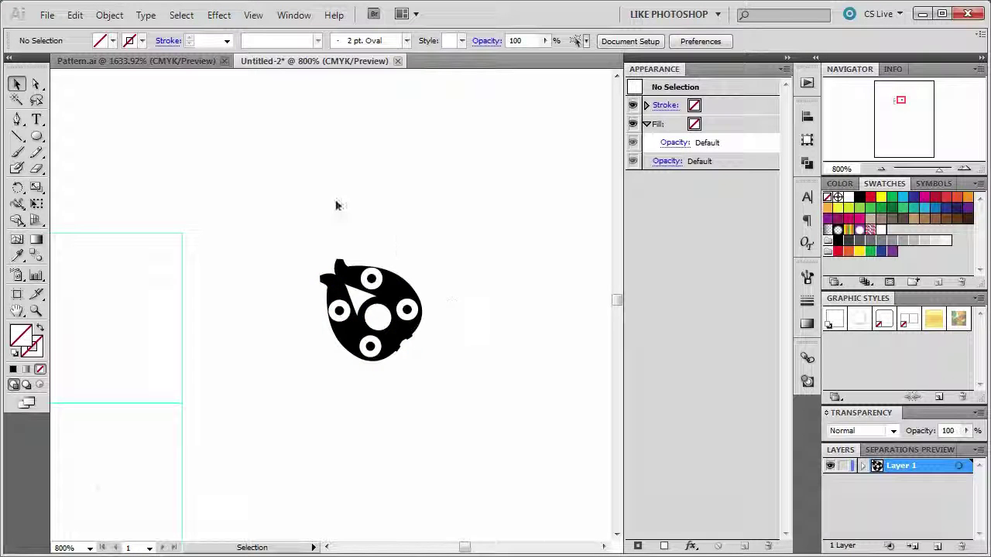
Step: Select both interlocked pieces and group them into one motif
left_click_drag(269, 200, 466, 404)
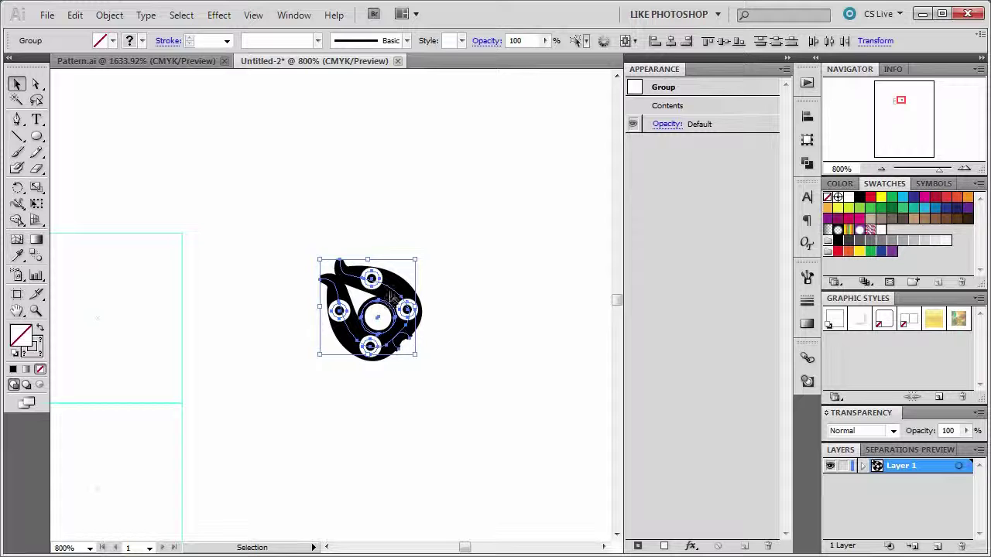
left_click(36, 310)
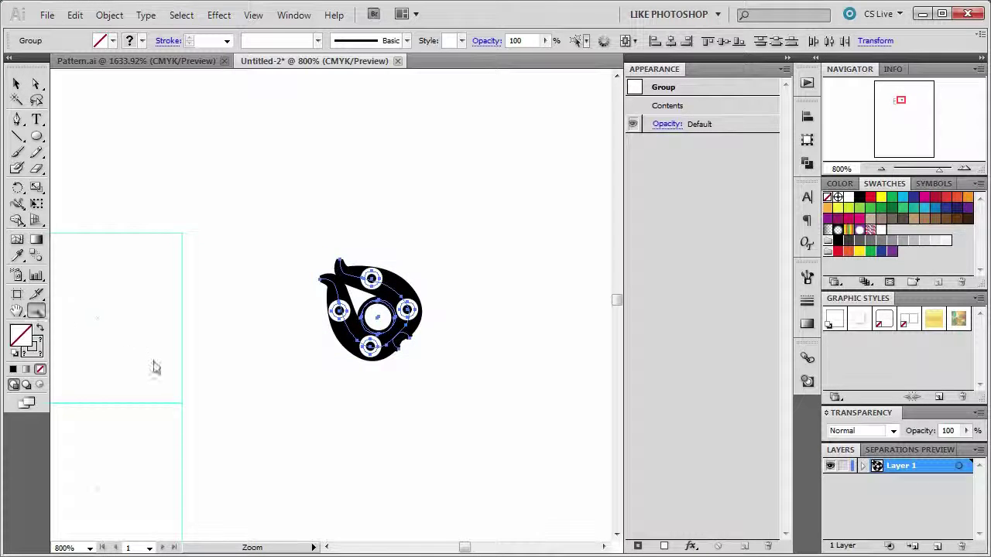
left_click(156, 363, "alt")
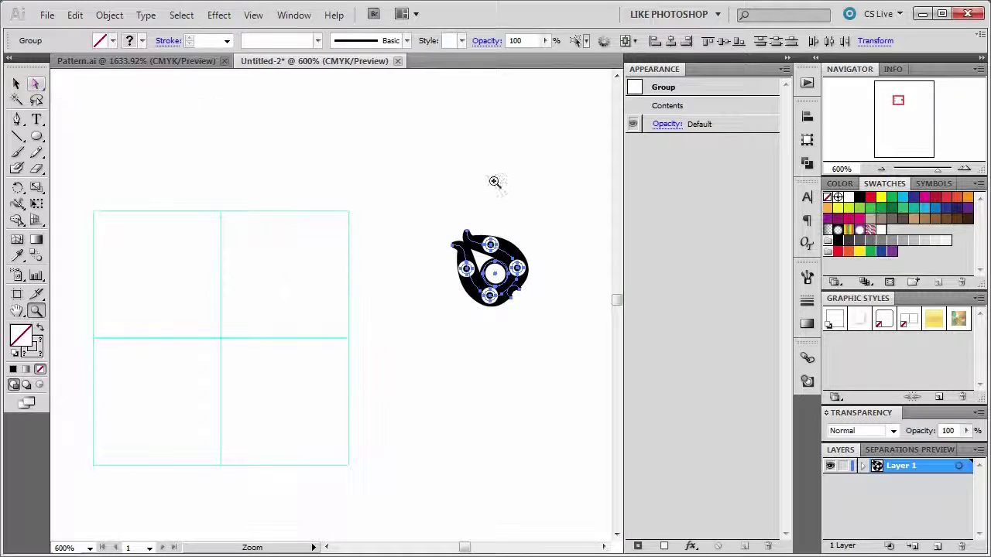
key("v")
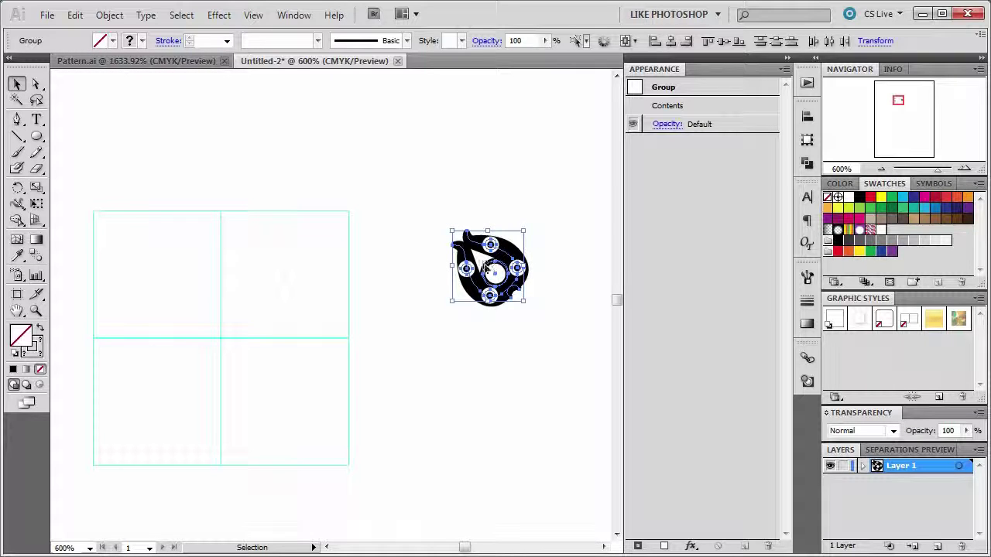
right_click(470, 250)
left_click(504, 320)
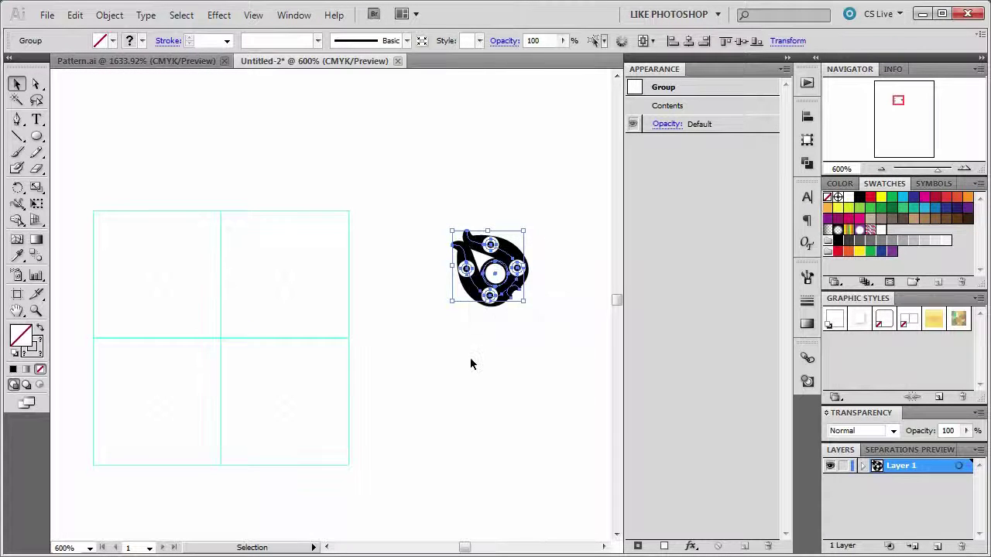
Step: Alt-drag a duplicate of the grouped motif to just below the original
left_click(471, 361)
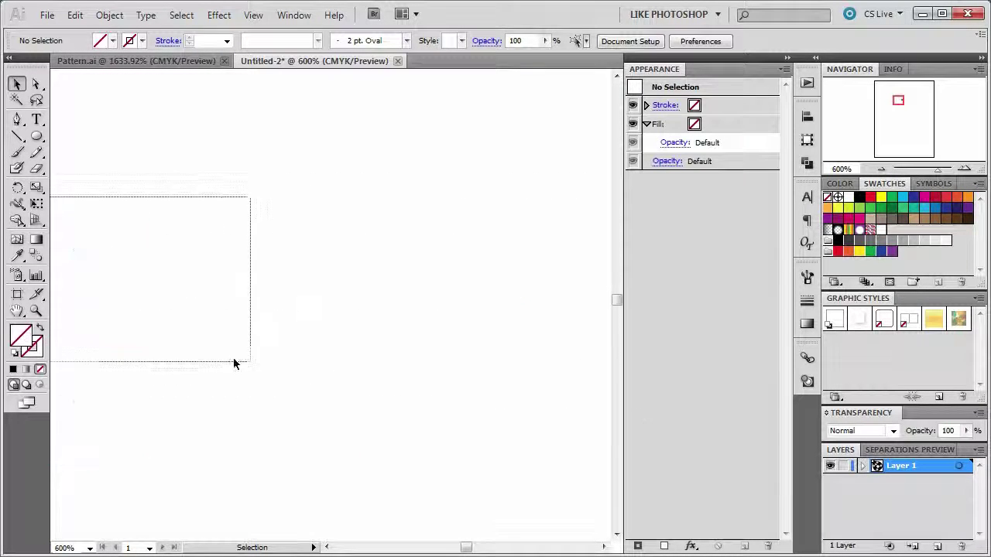
left_click_drag(236, 364, 237, 365)
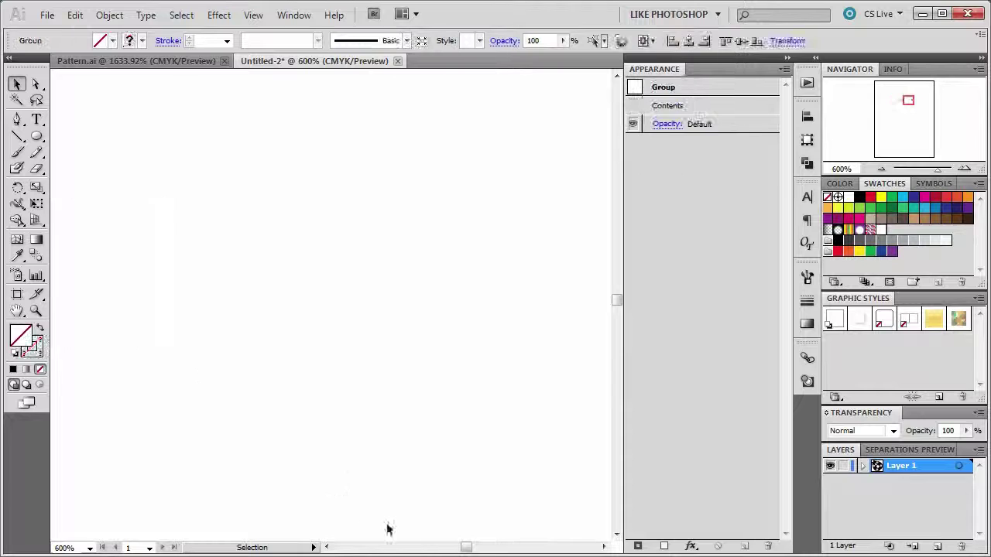
left_click(35, 310)
left_click(140, 313, "alt")
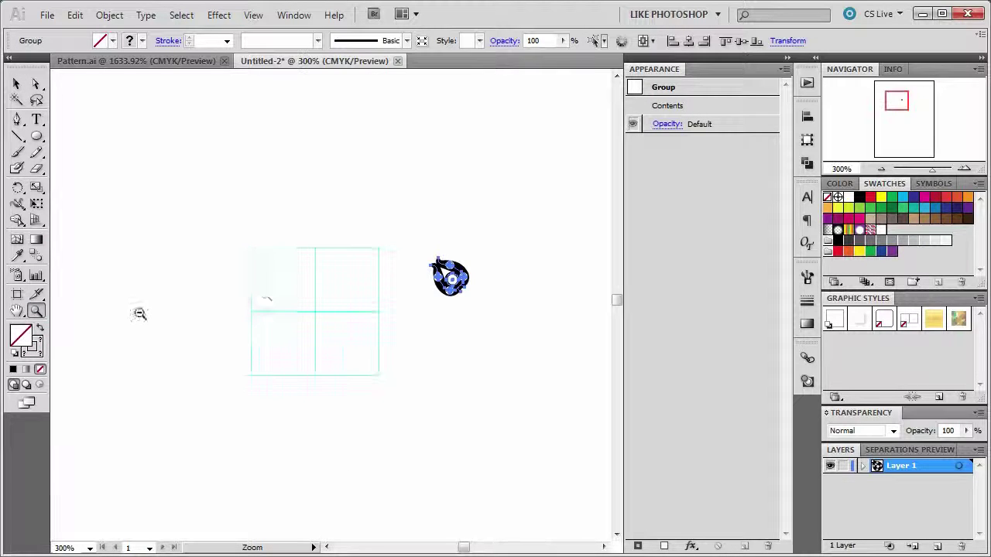
left_click(451, 286)
left_click(280, 272)
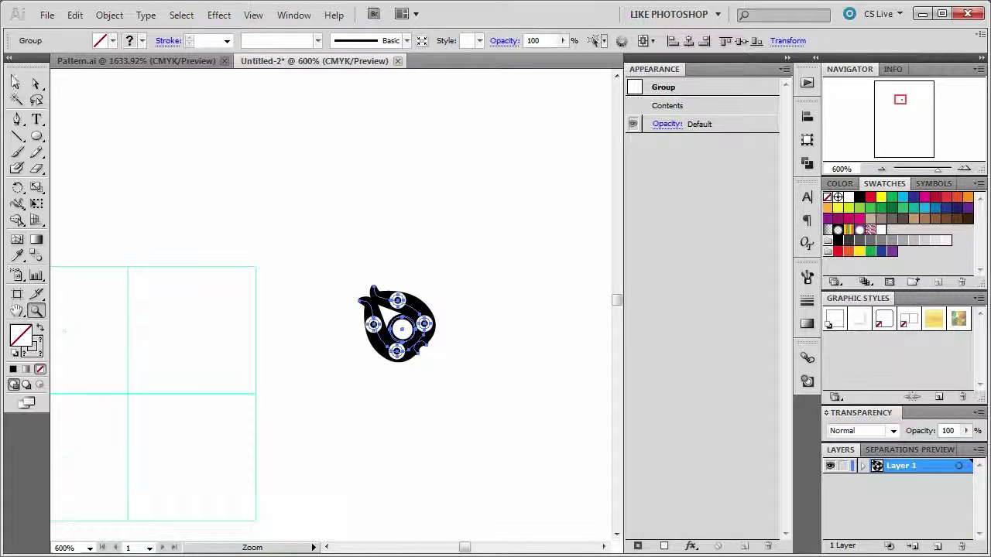
left_click(17, 84)
left_click_drag(389, 344, 383, 434, "alt")
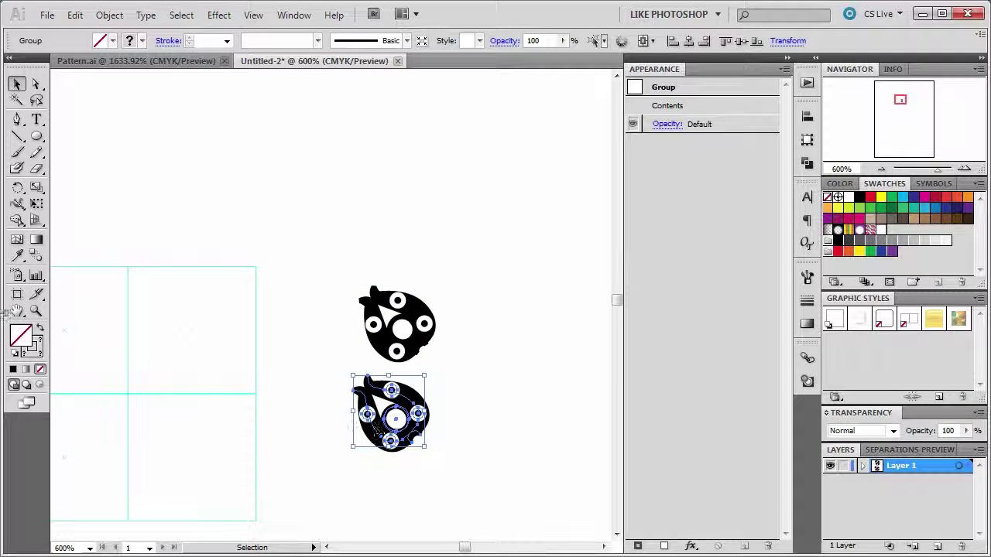
Step: Move the lower motif into the top-left grid cell, rotate it, and duplicate it to the cell's left edge
key("space")
left_click_drag(90, 265, 242, 162)
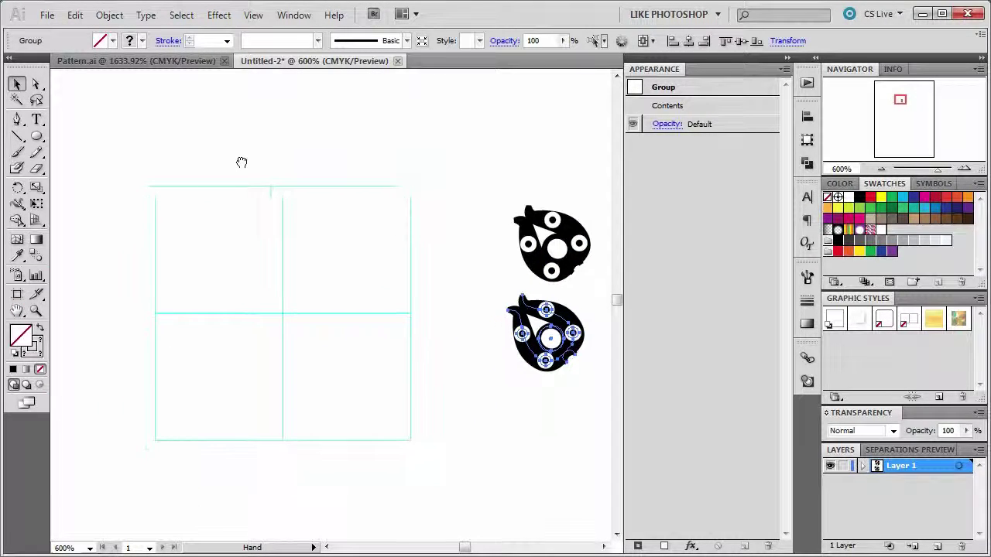
left_click_drag(528, 358, 228, 302)
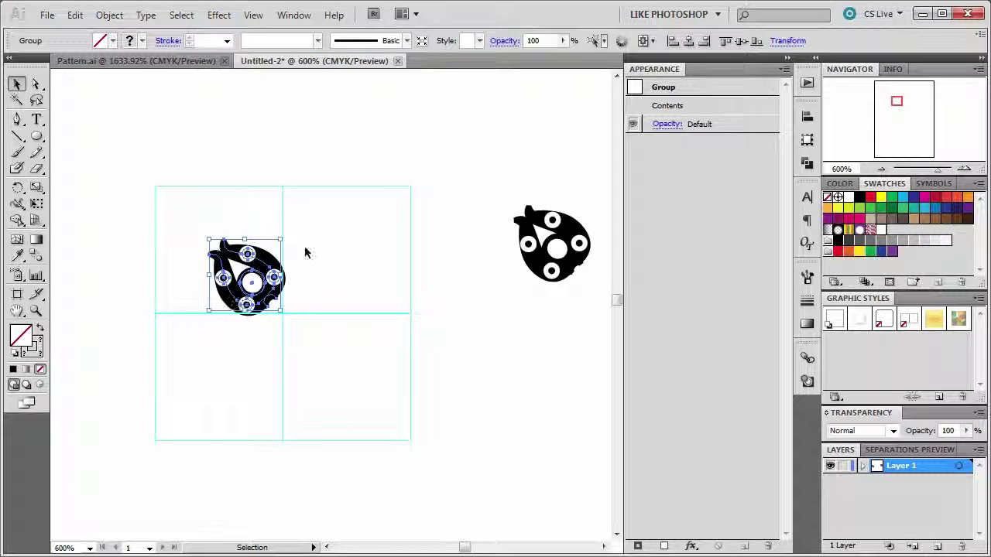
key("Left")
key("Up")
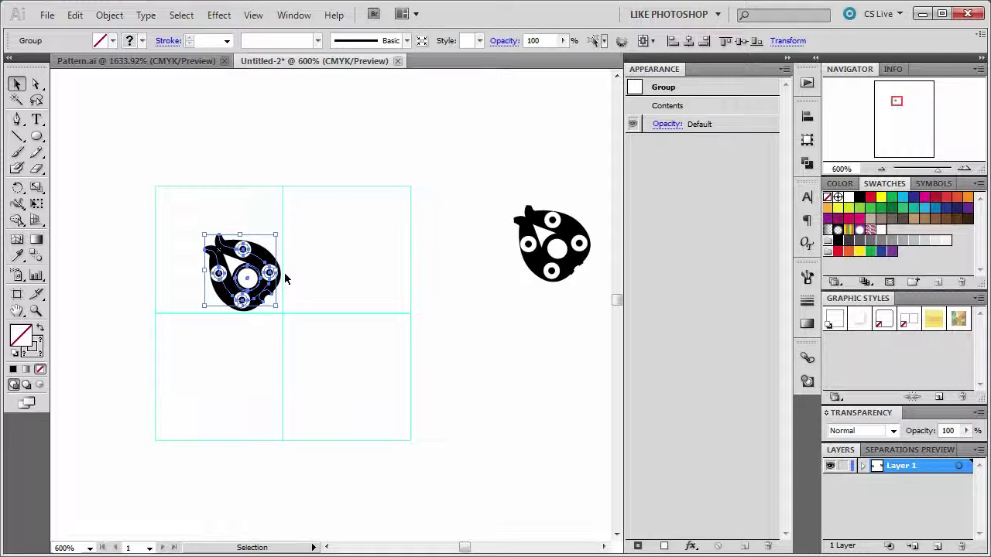
left_click_drag(200, 232, 218, 243)
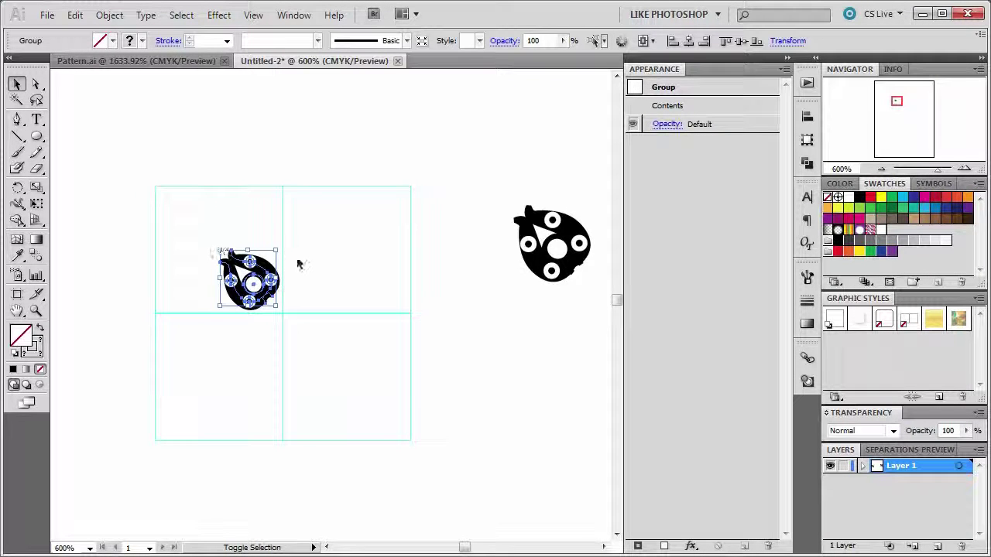
left_click(257, 148)
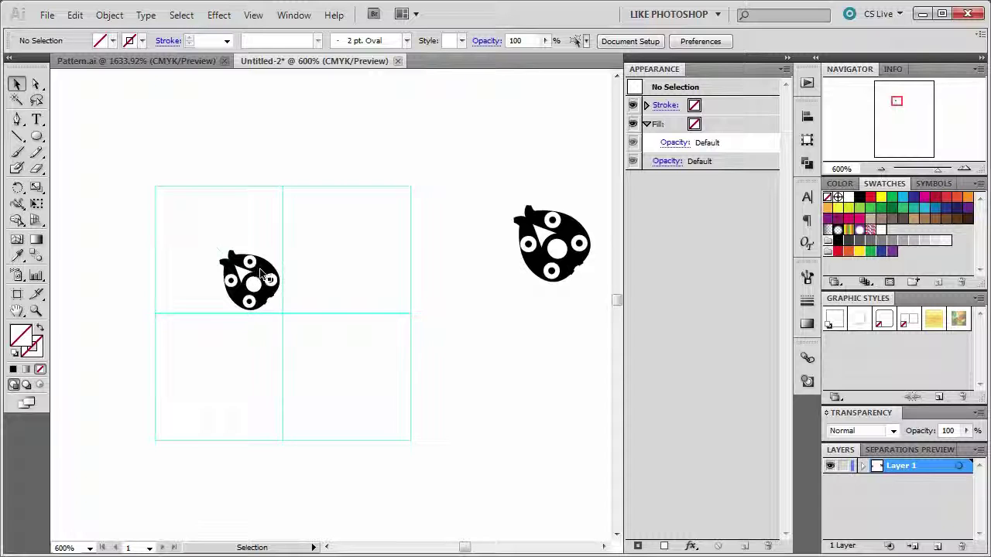
left_click_drag(262, 274, 188, 265)
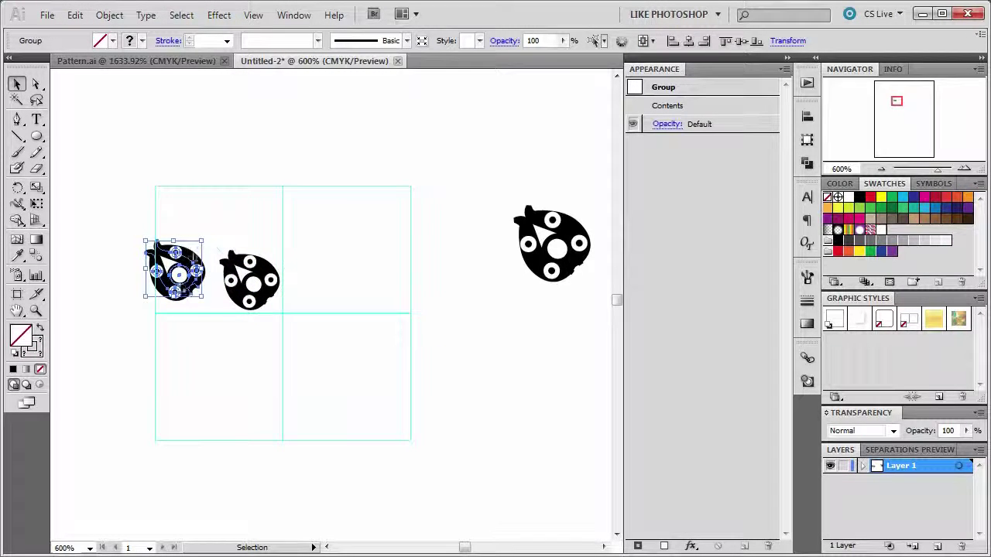
Step: Mirror the bug copy left to right with Object > Transform > Reflect
left_click(116, 16)
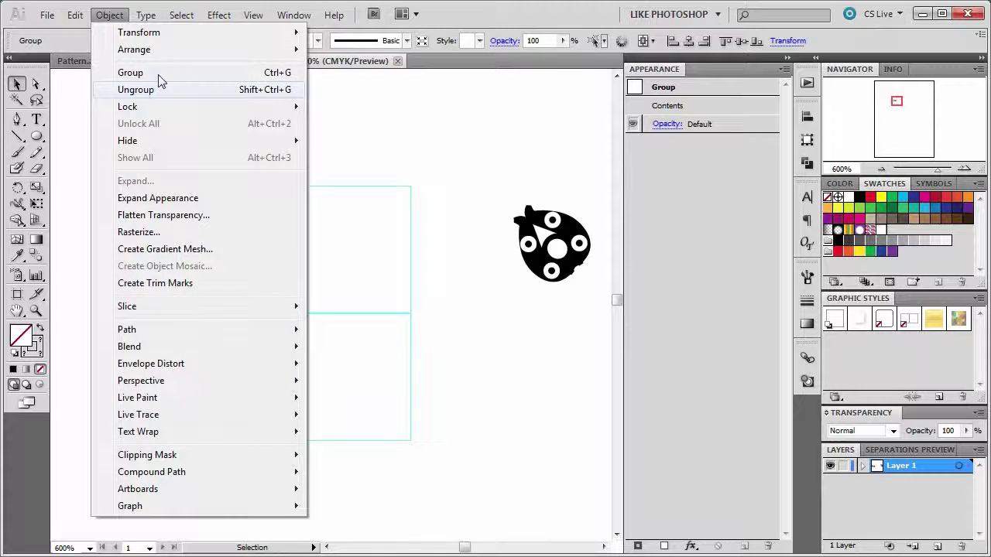
mouse_move(151, 31)
left_click(398, 89)
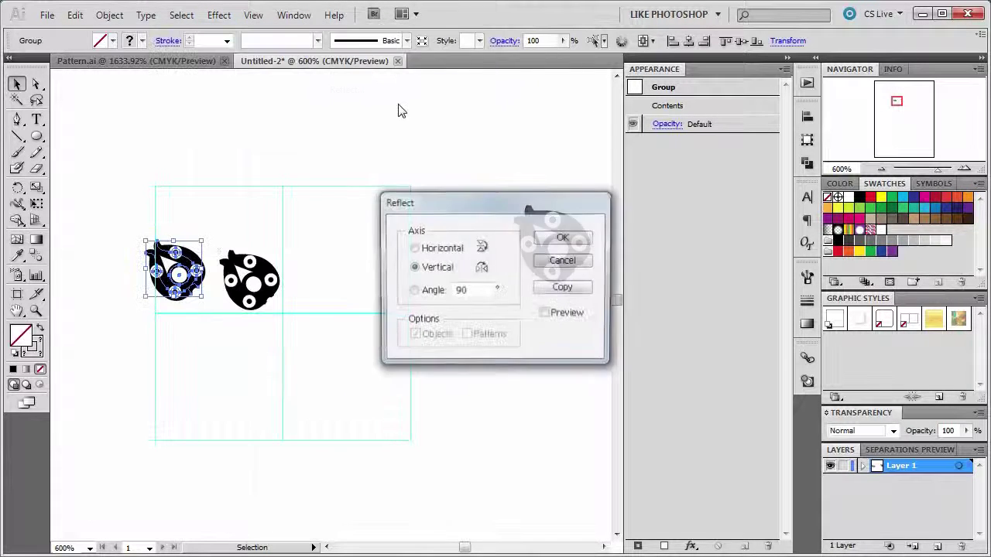
left_click(563, 237)
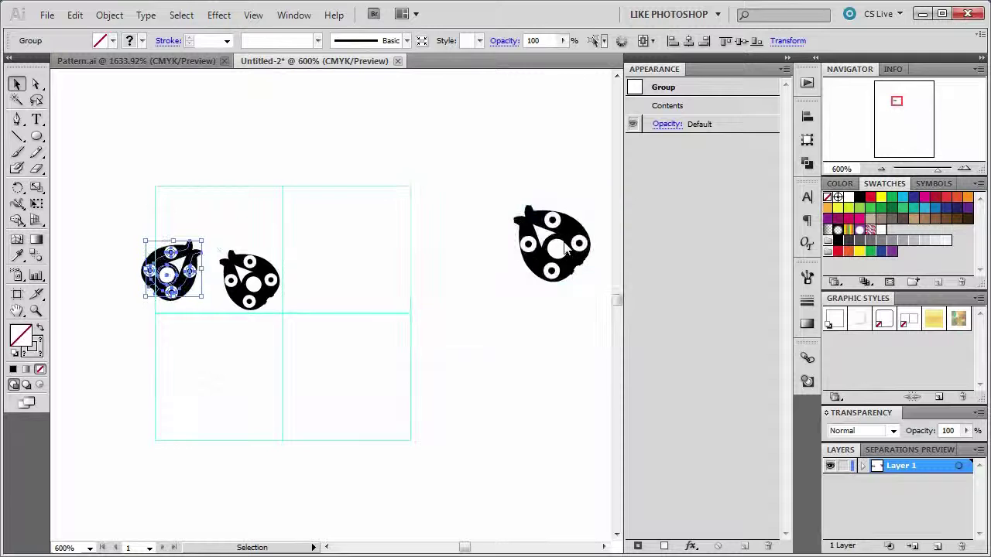
Step: Flip the copy upside down with a horizontal Reflect, place it top-left, and select both bugs
left_click(109, 15)
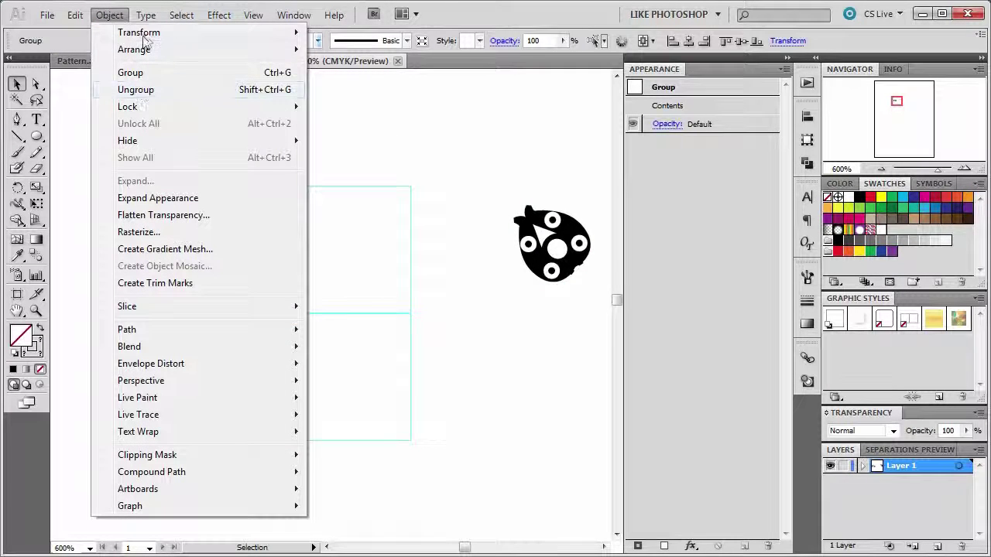
mouse_move(139, 32)
left_click(348, 89)
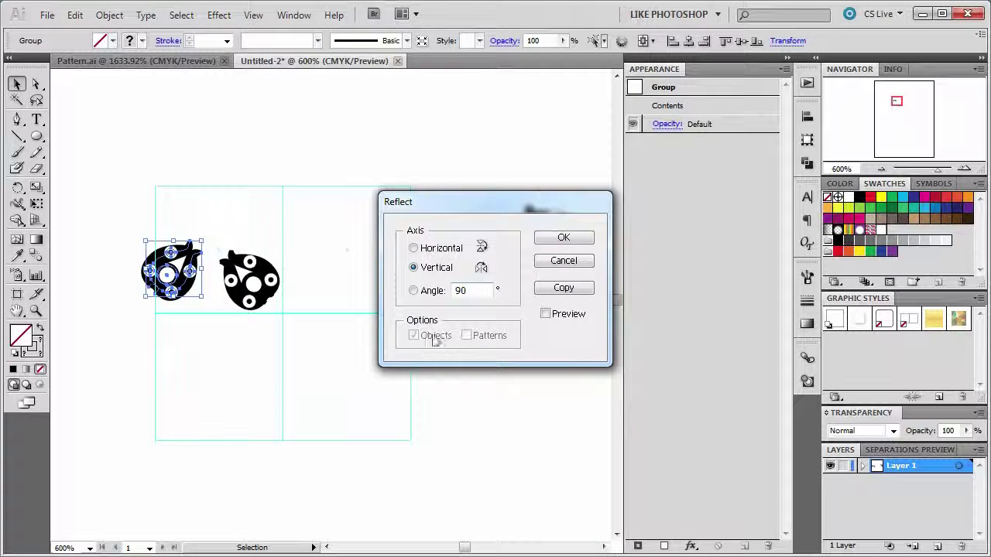
left_click(413, 248)
left_click(564, 237)
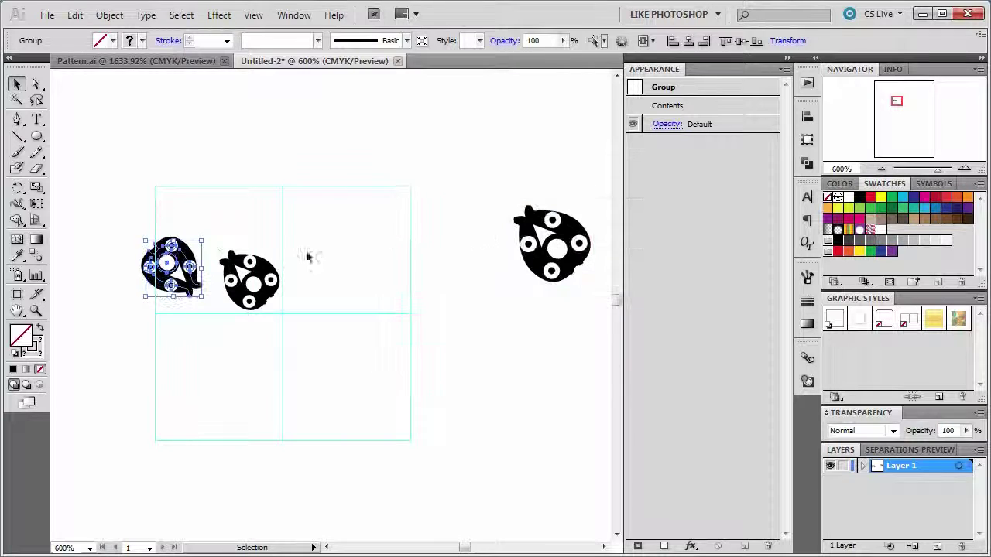
left_click_drag(191, 260, 203, 206)
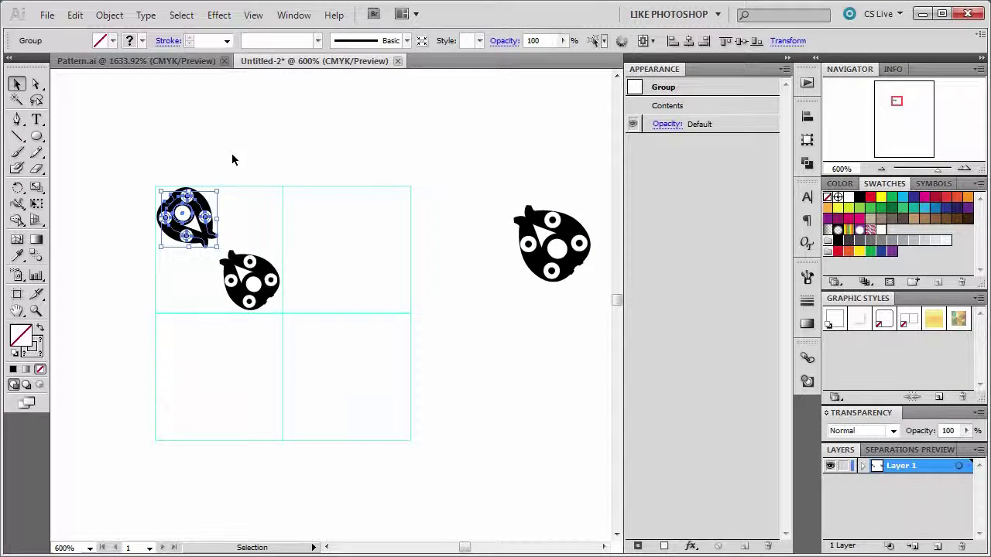
left_click(233, 152)
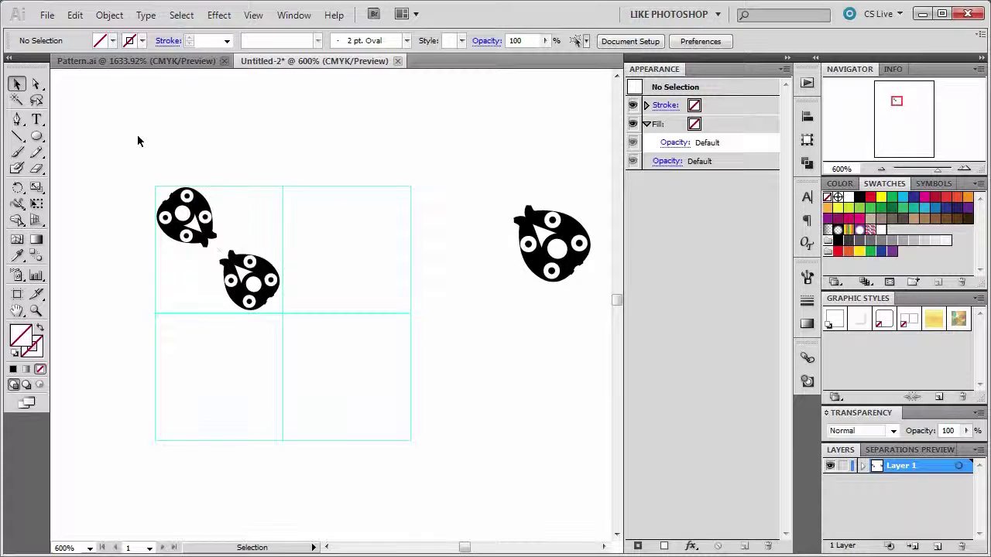
left_click_drag(124, 136, 371, 378)
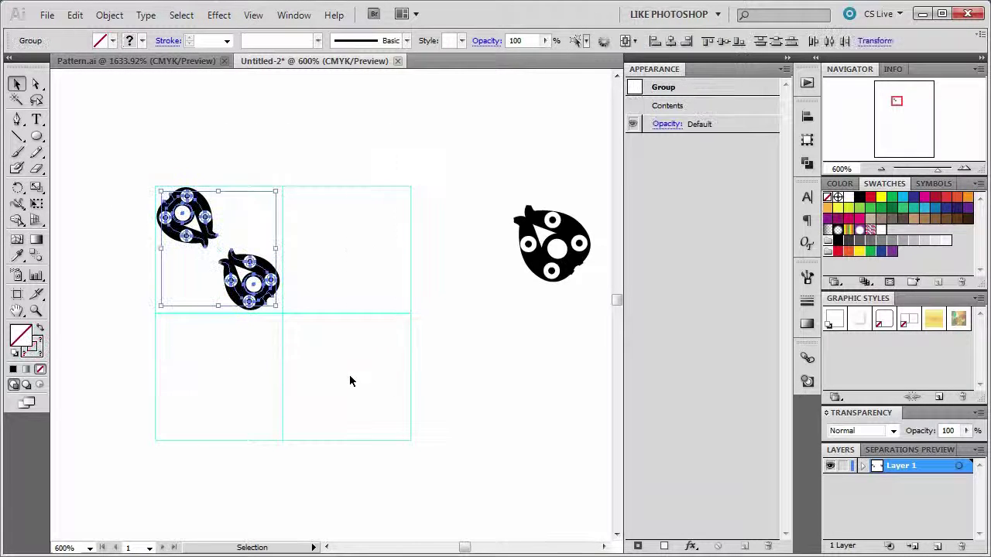
Step: Alt-drag a copy of the two-bug pair into the top-right cell and nudge it into place
left_click_drag(230, 267, 358, 268)
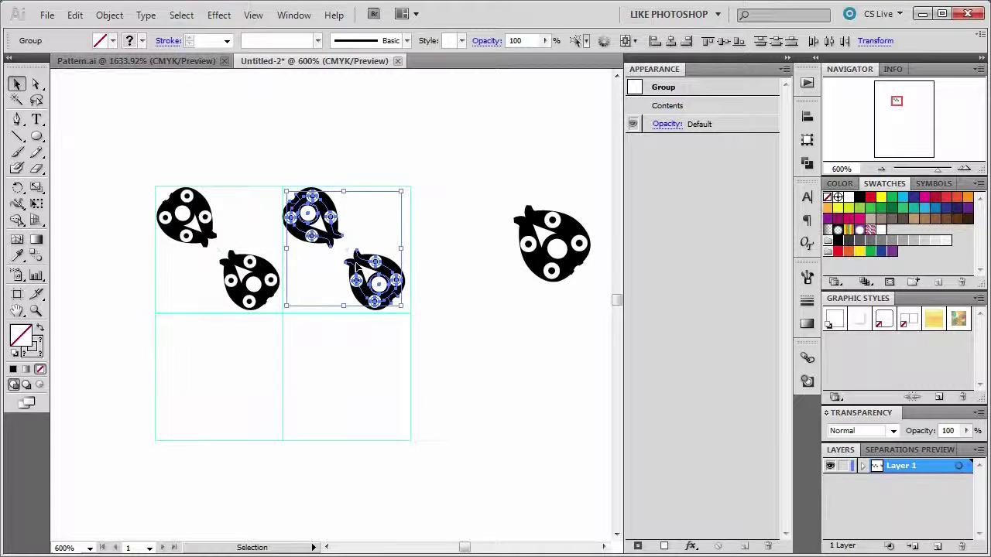
key("Right")
key("Down")
key("Up")
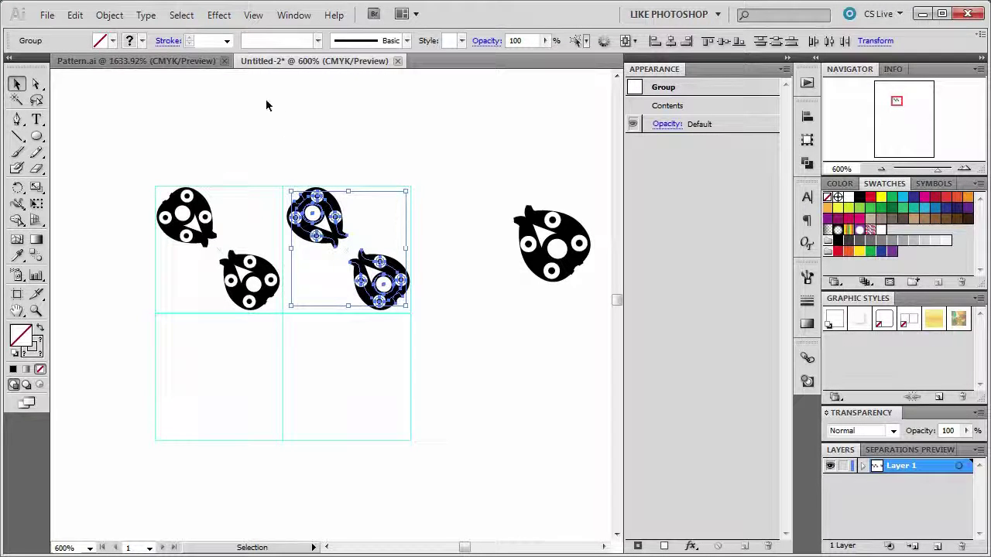
Step: Mirror the copied pair left to right with a vertical Reflect, then select all four top-row bugs
left_click(109, 16)
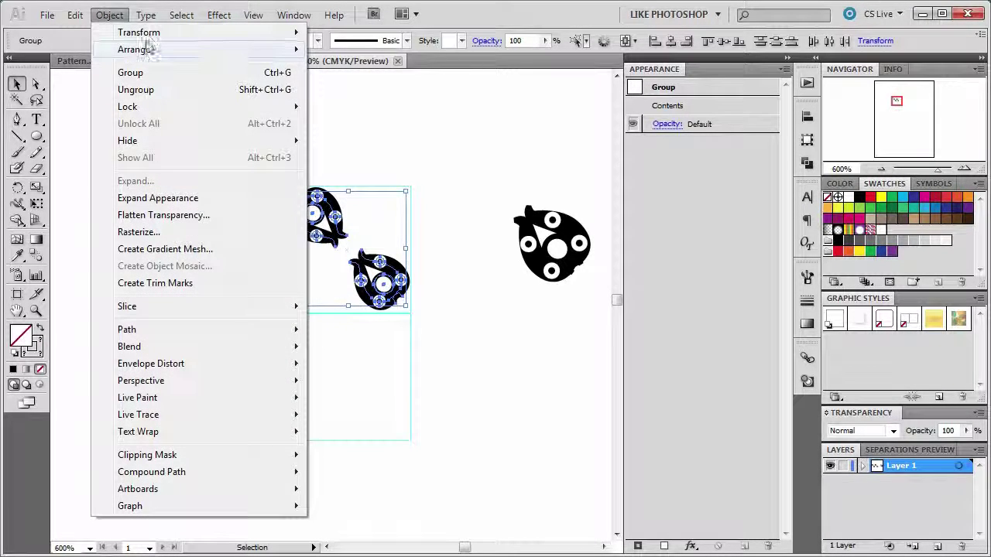
mouse_move(153, 39)
left_click(352, 90)
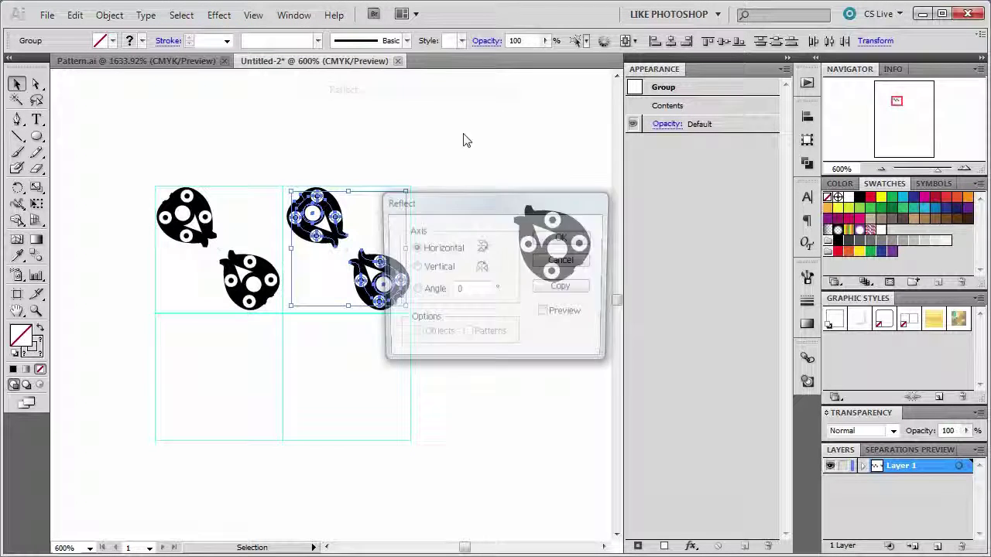
left_click(432, 268)
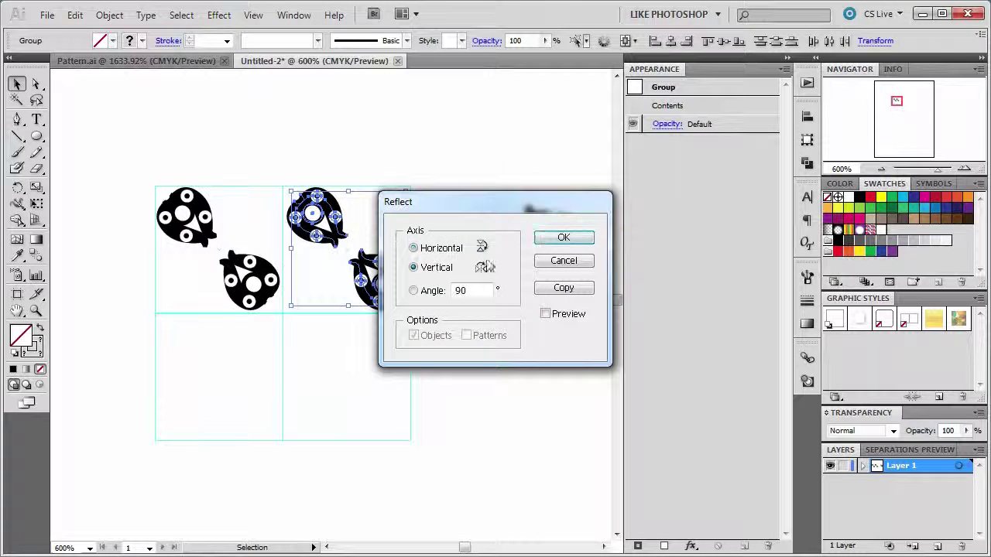
left_click(562, 238)
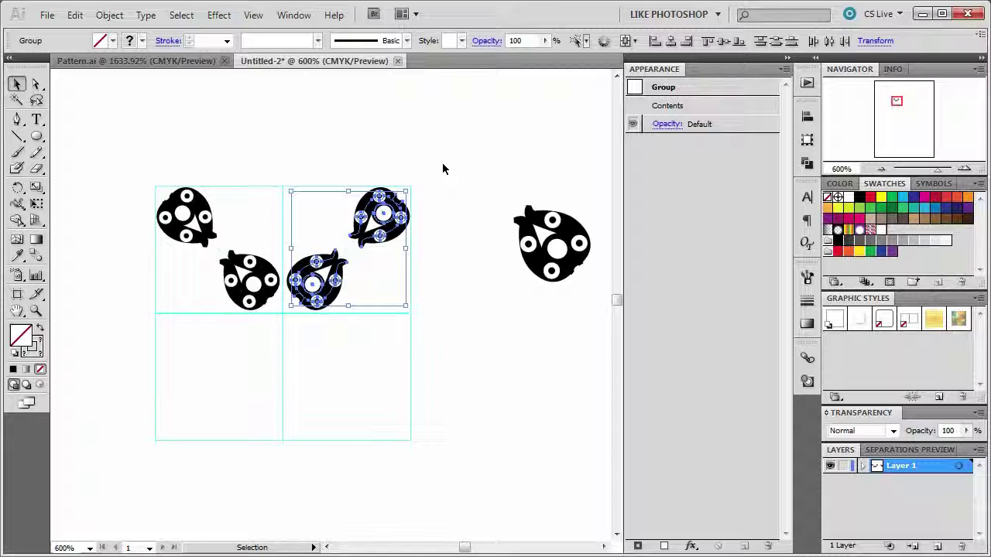
left_click(443, 168)
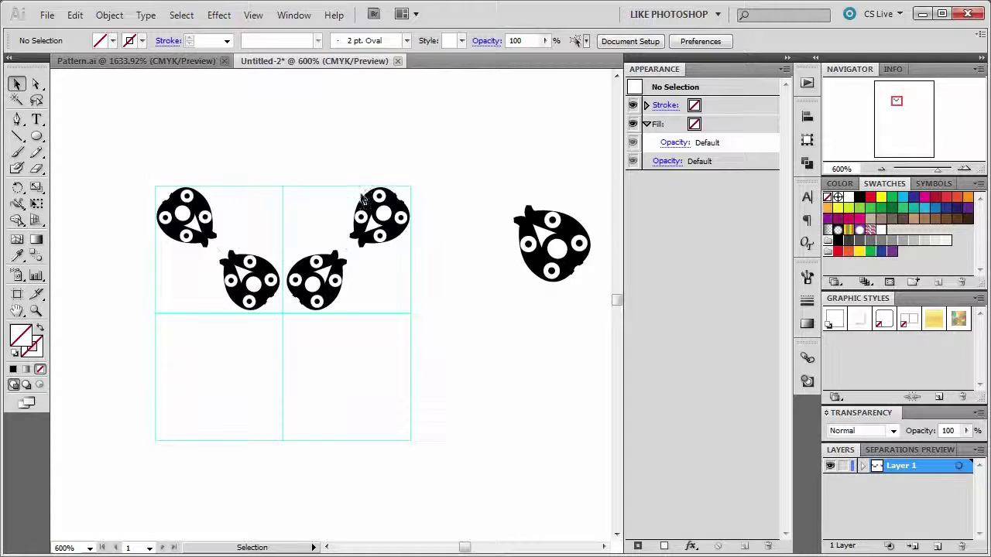
left_click_drag(435, 173, 128, 346)
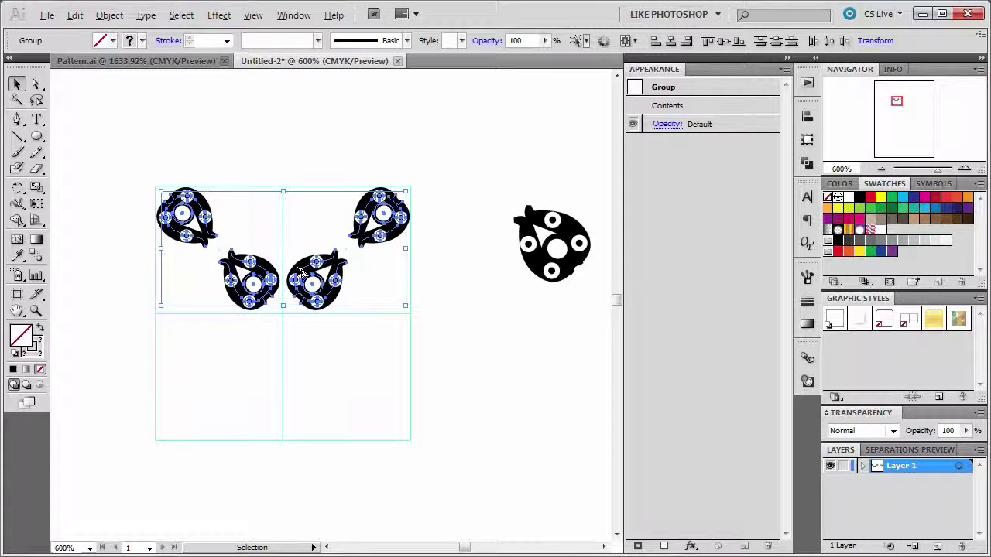
Step: Copy the four top-row bugs straight down and flip them upside down with a horizontal Reflect
left_click_drag(299, 273, 293, 401)
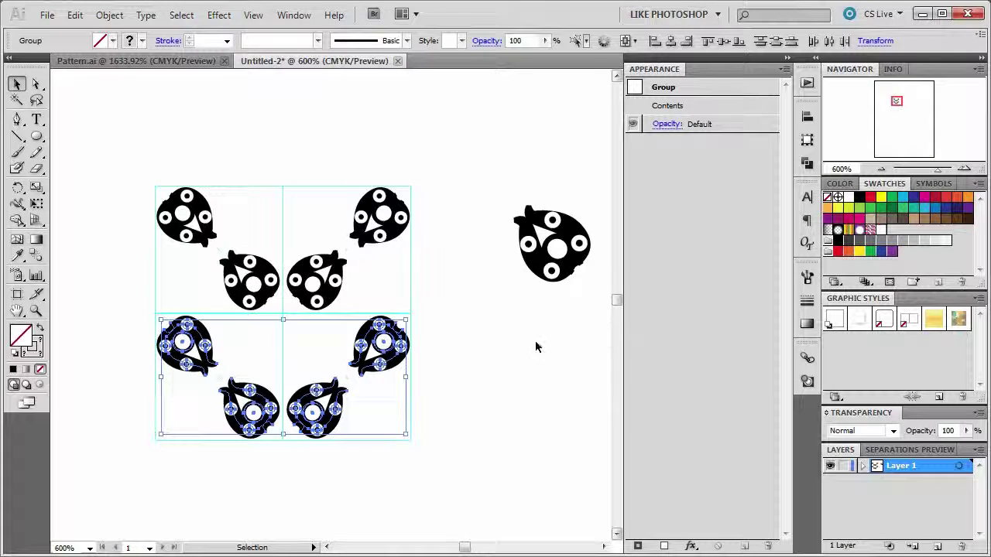
left_click(109, 14)
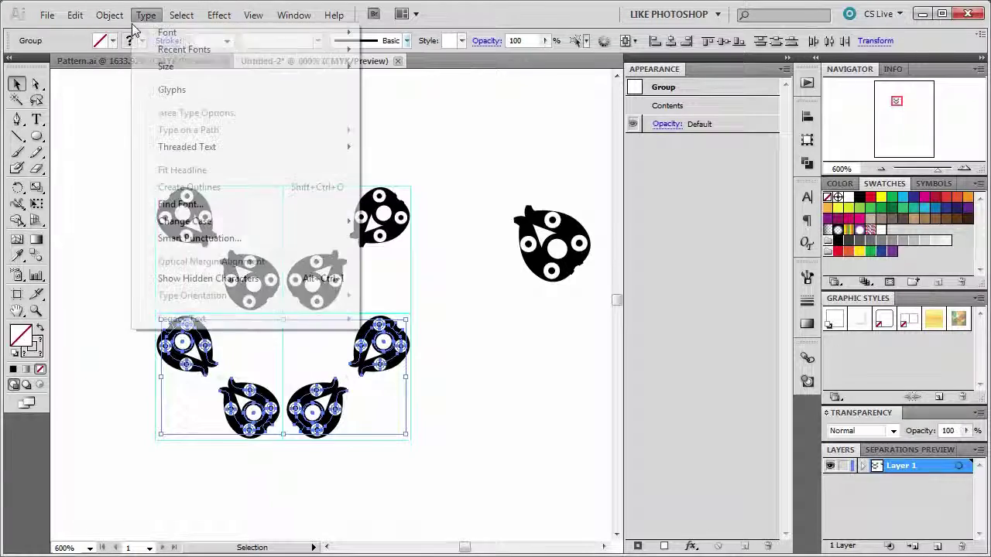
mouse_move(230, 40)
left_click(347, 89)
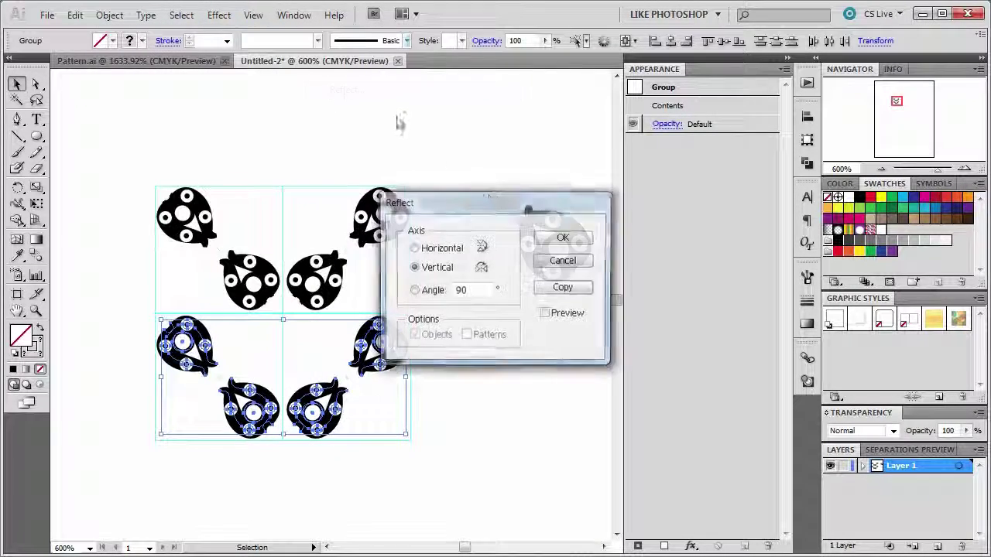
left_click(439, 250)
left_click(551, 238)
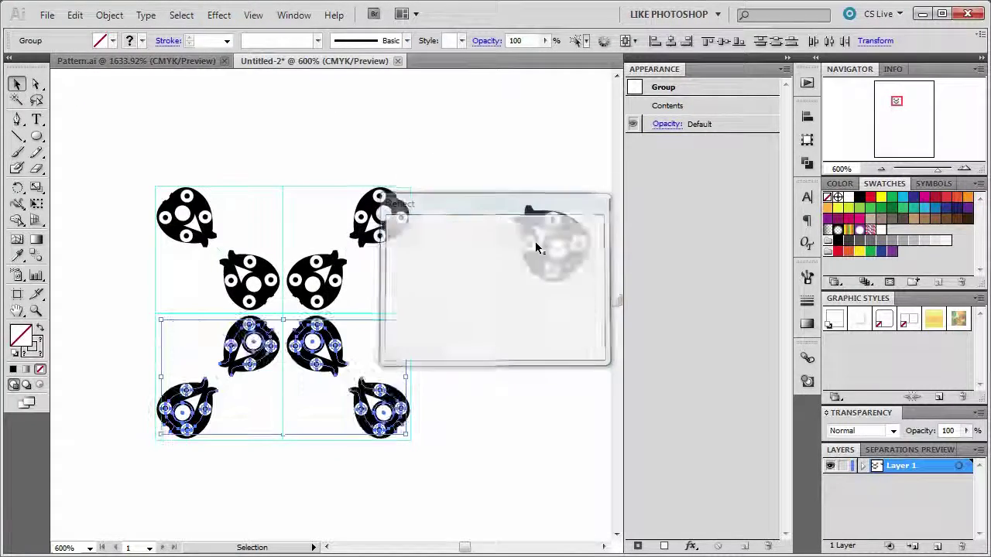
left_click(442, 129)
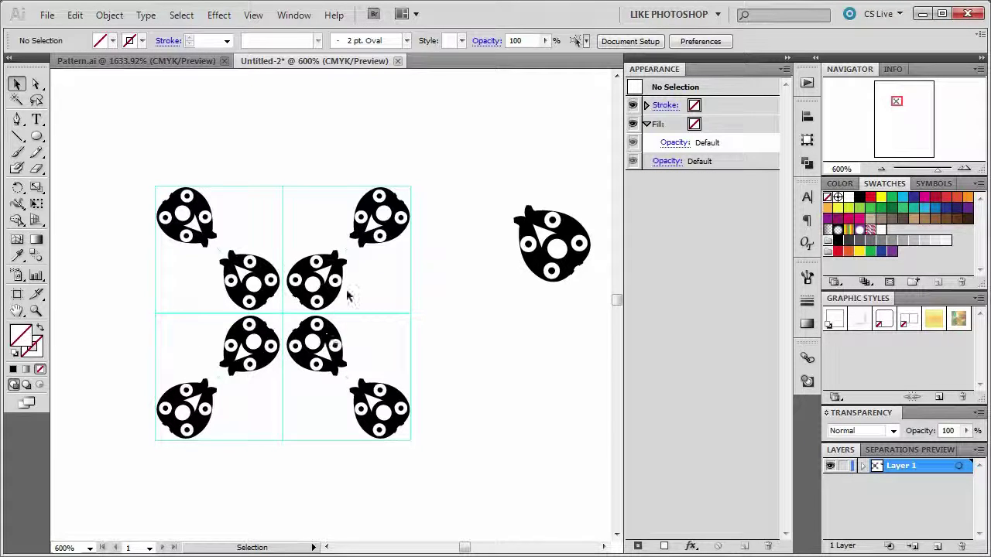
Step: Select the 2×2 ladybug tile and drag it into the Swatches panel as a new pattern swatch
left_click(35, 310)
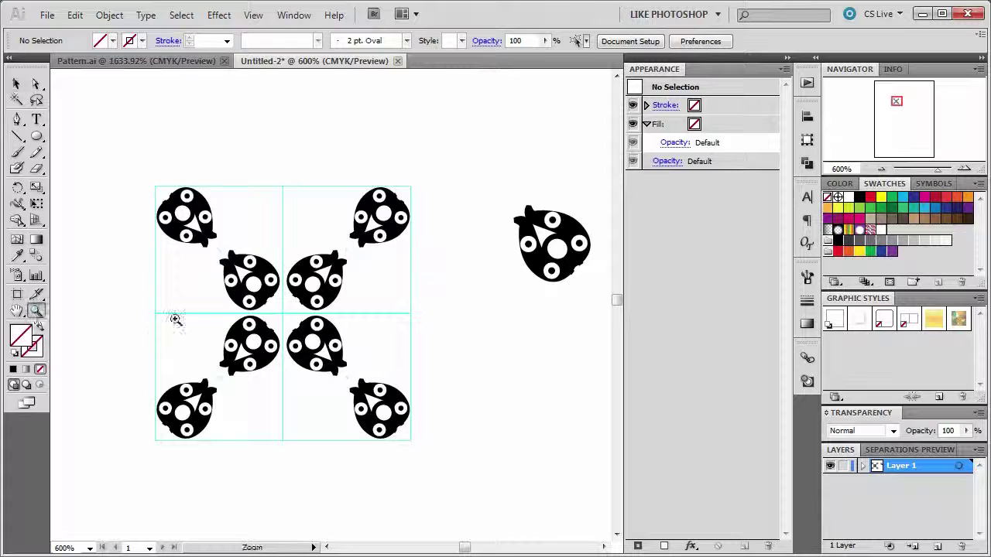
left_click(271, 347, "alt")
left_click(336, 336, "alt")
left_click(392, 339, "alt")
left_click(340, 339, "alt")
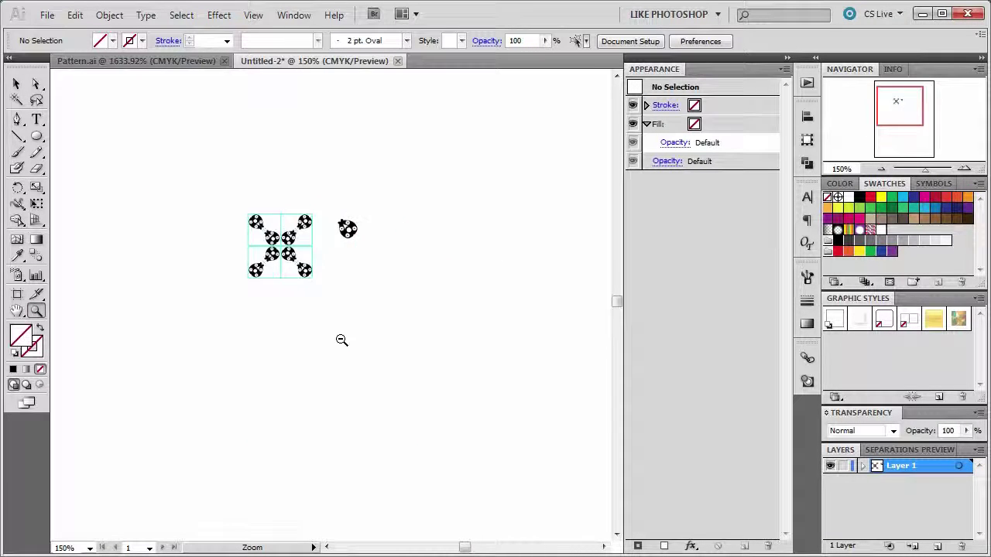
left_click(341, 338, "alt")
left_click(359, 341, "alt")
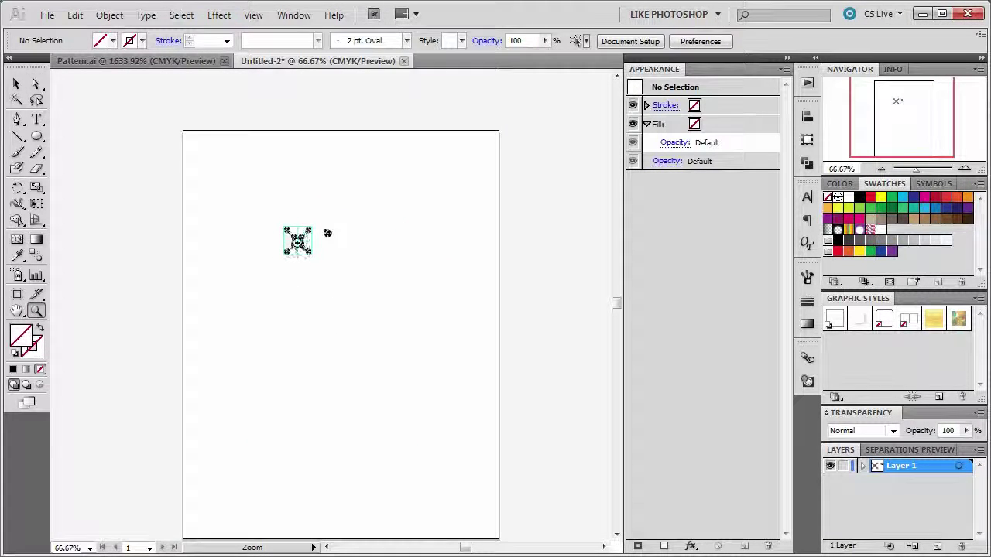
left_click(300, 250)
left_click(326, 308)
left_click(325, 307)
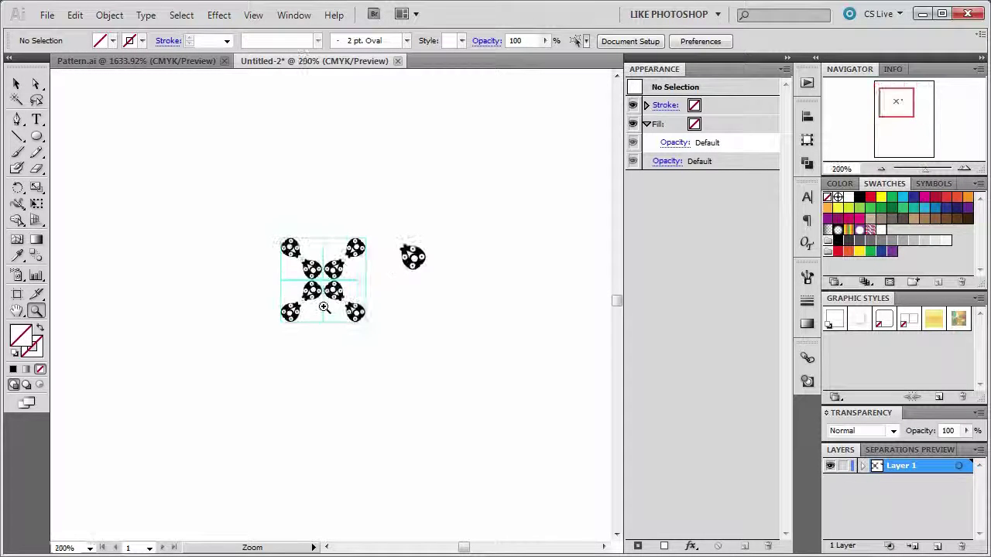
left_click(326, 307)
left_click(16, 83)
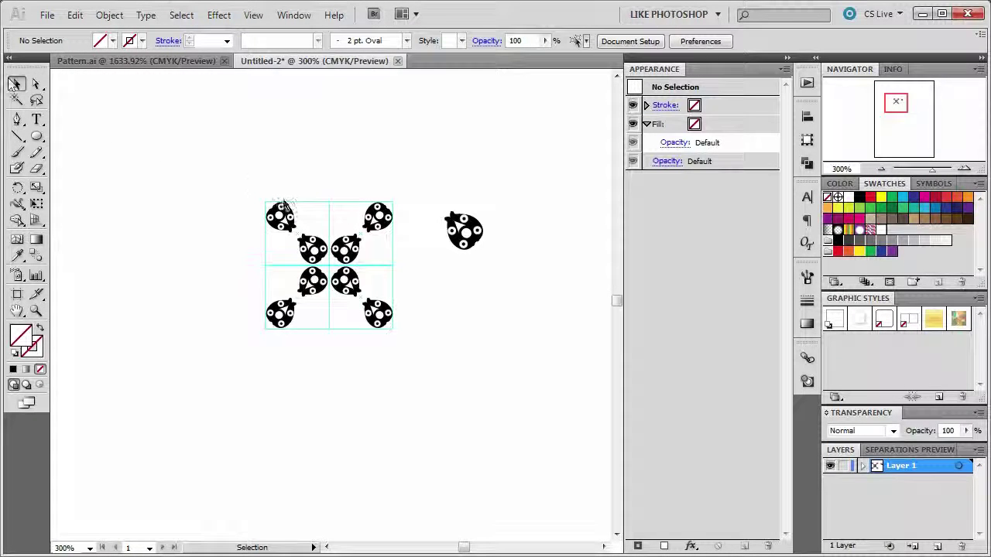
left_click_drag(233, 159, 426, 398)
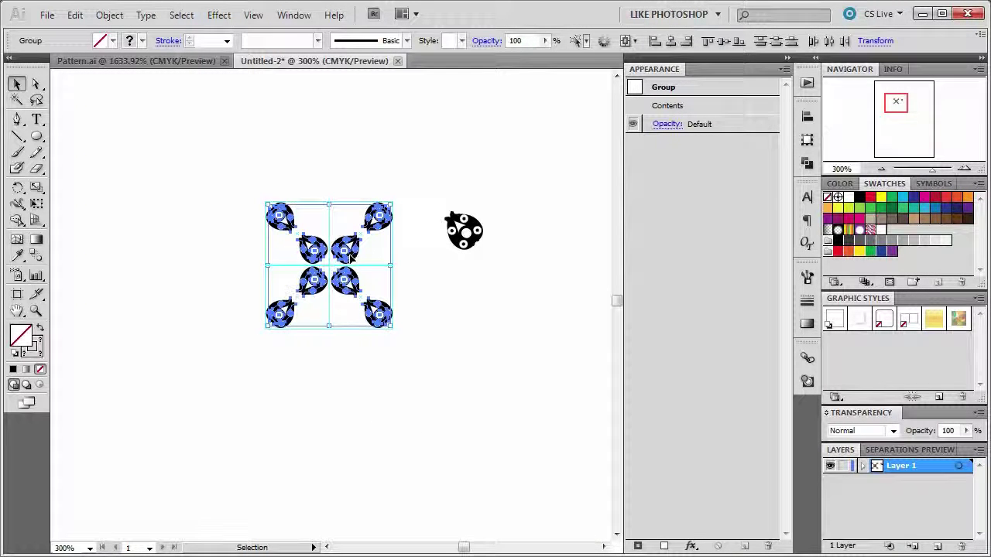
left_click_drag(351, 260, 881, 236)
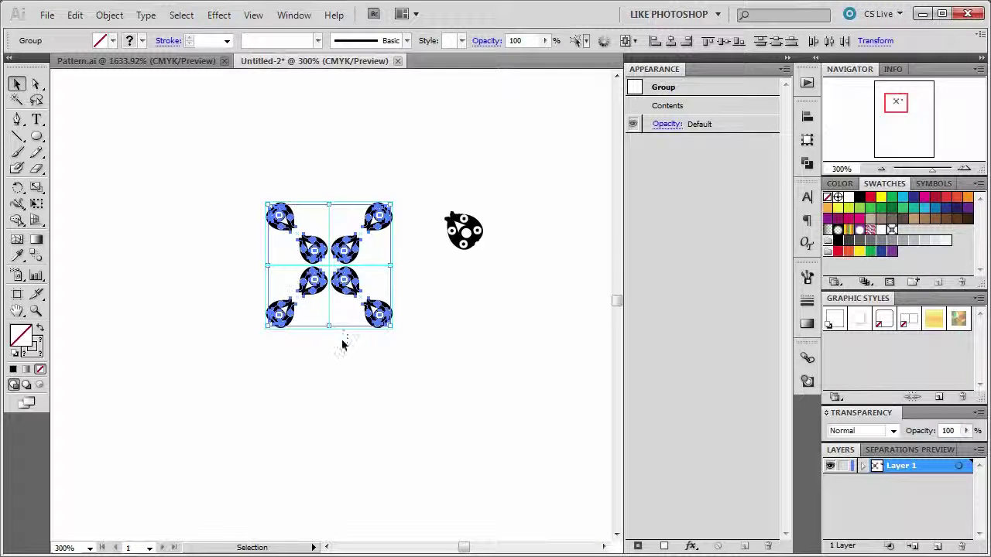
Step: Zoom out to show more of the artboard, ready to draw a rectangle
key("z")
left_click(319, 424, "alt")
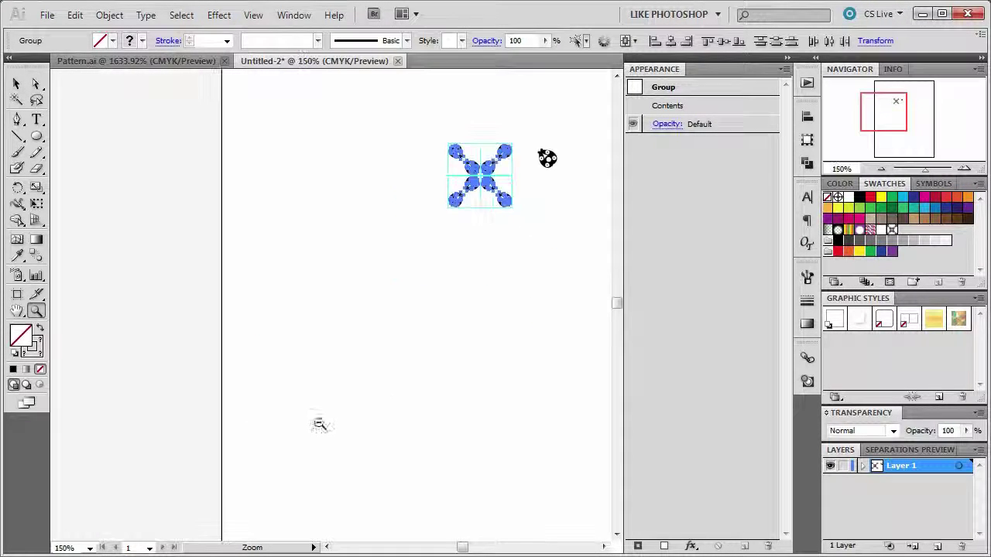
left_click(412, 399, "alt")
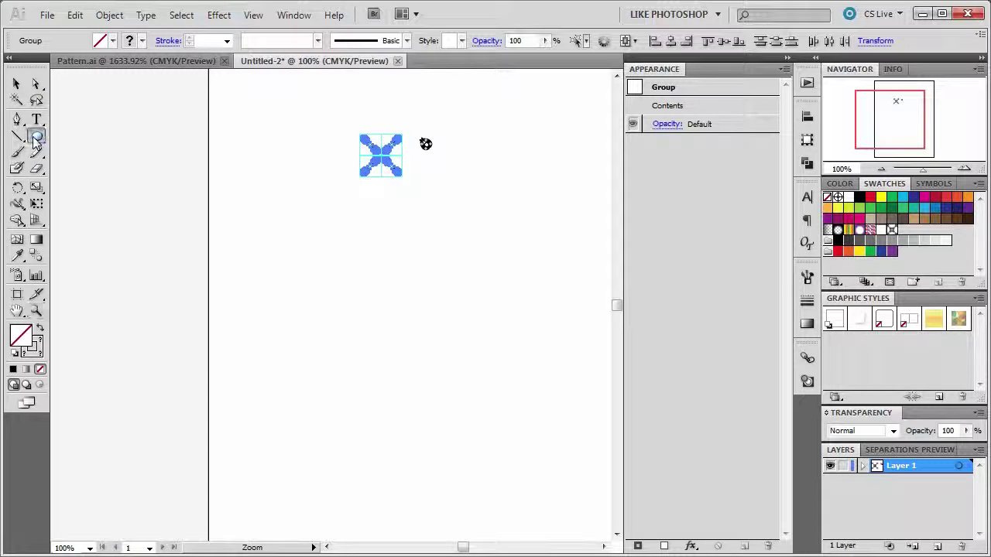
left_click_drag(37, 137, 86, 136)
Step: Drag out a large rectangle and pick the ladybug pattern from the Control bar Fill swatches
left_click_drag(258, 223, 523, 431)
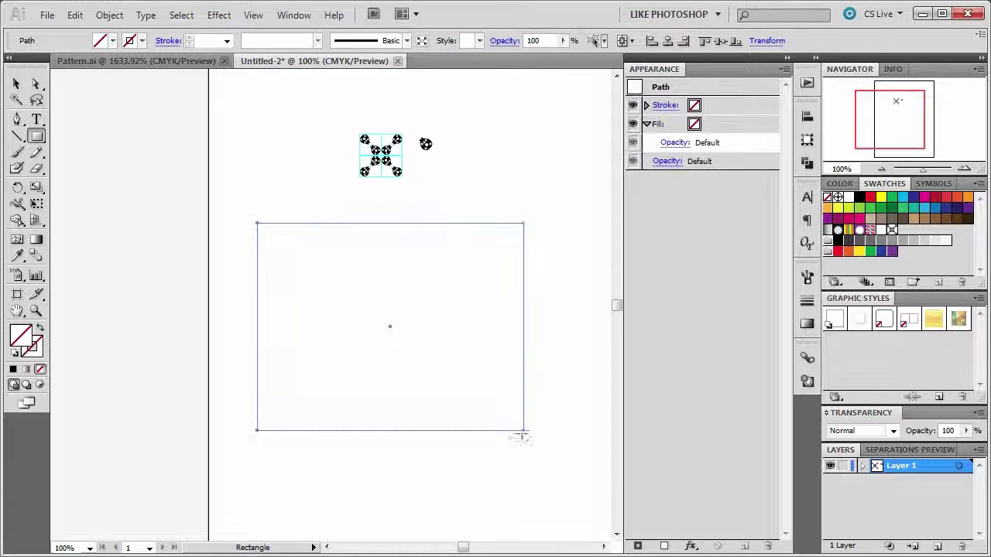
left_click(113, 40)
left_click(70, 91)
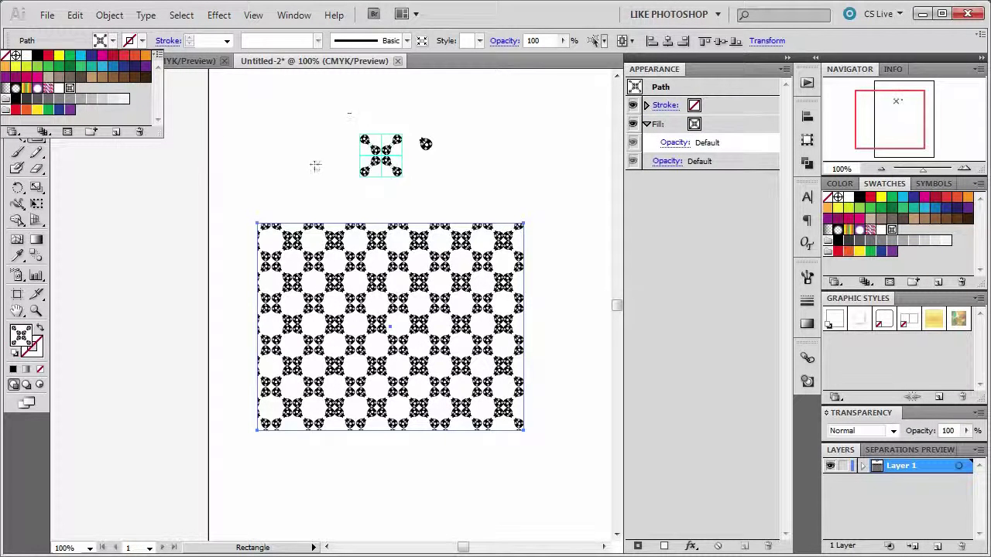
left_click(273, 174)
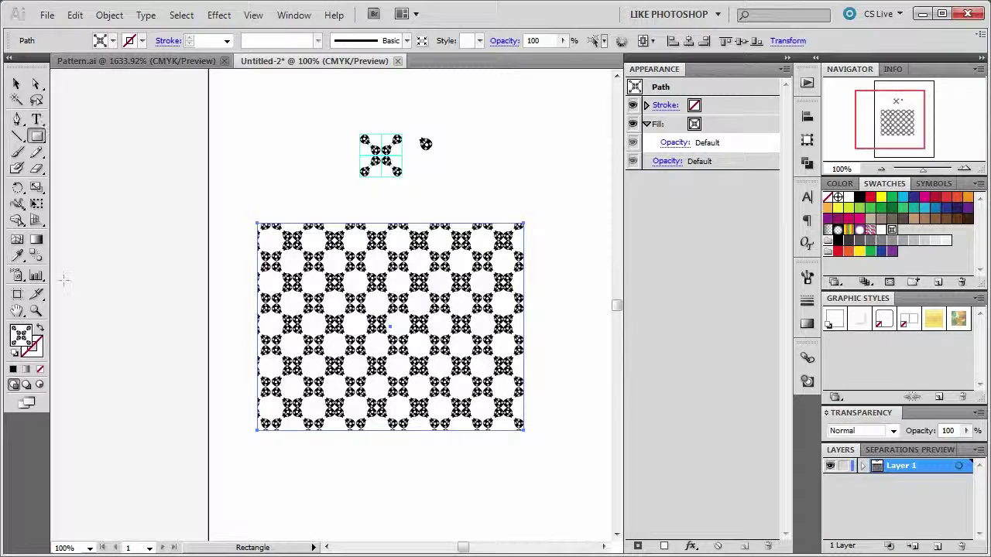
left_click(36, 311)
left_click(402, 171)
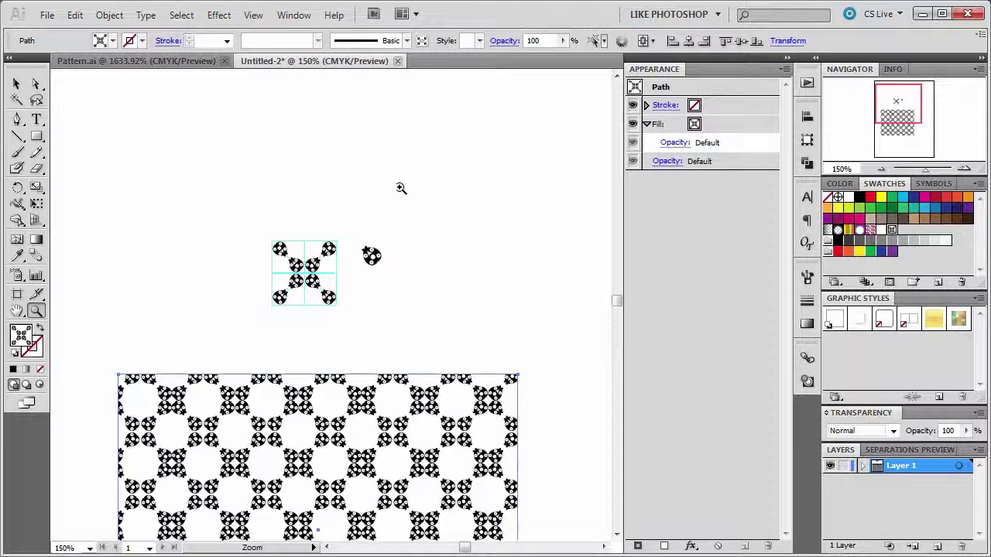
left_click(15, 83)
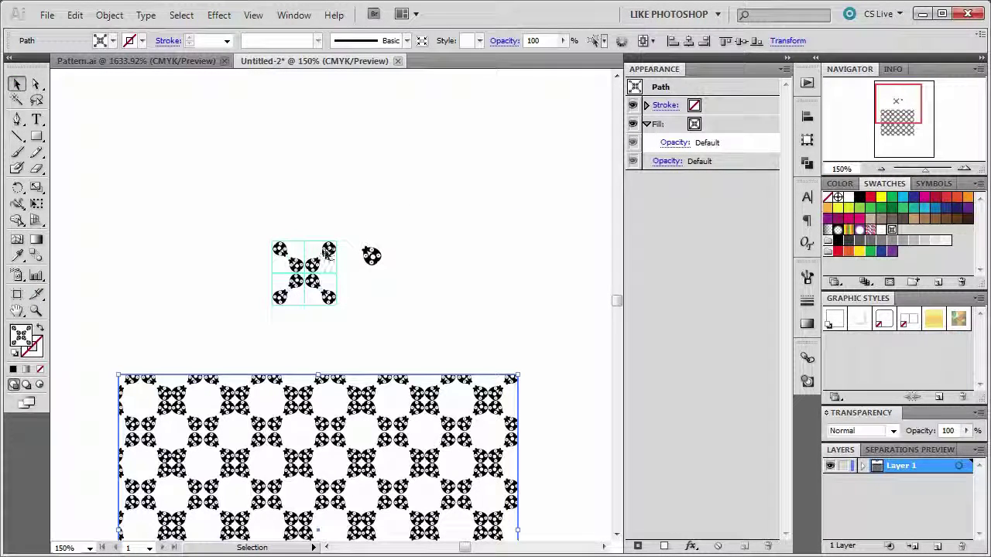
Step: Make a smaller copy of the ladybug tile and add it to the Swatches panel as a pattern
left_click_drag(242, 220, 347, 316)
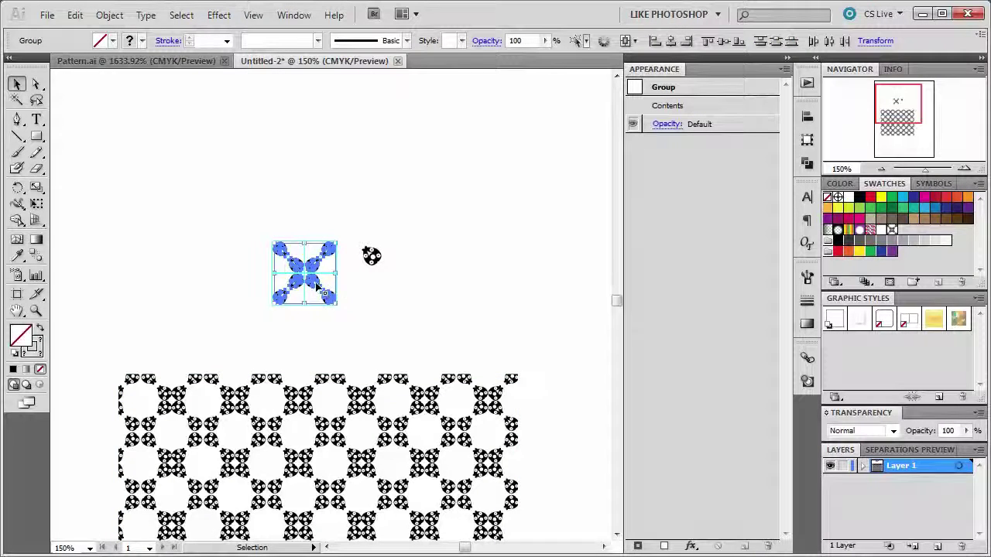
left_click_drag(317, 271, 213, 267)
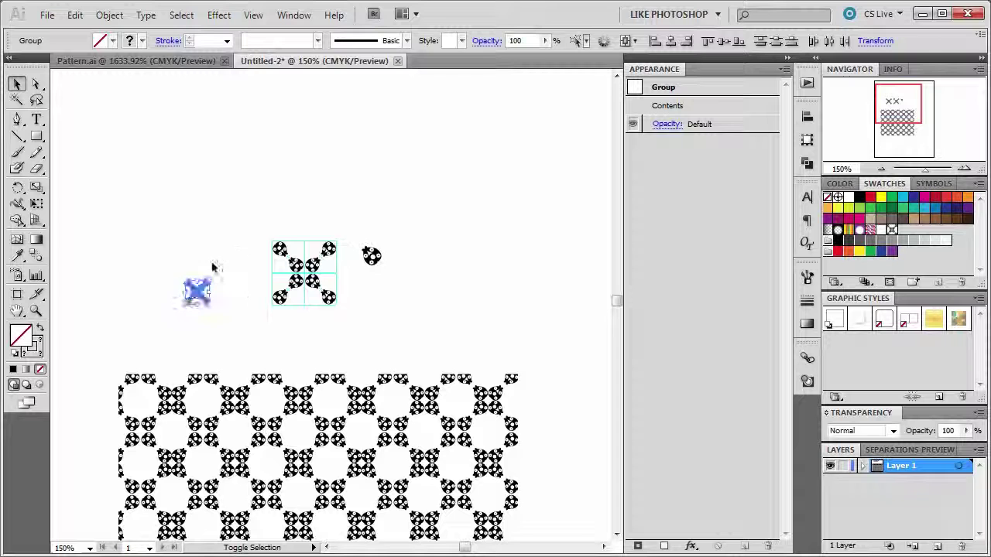
left_click(156, 258)
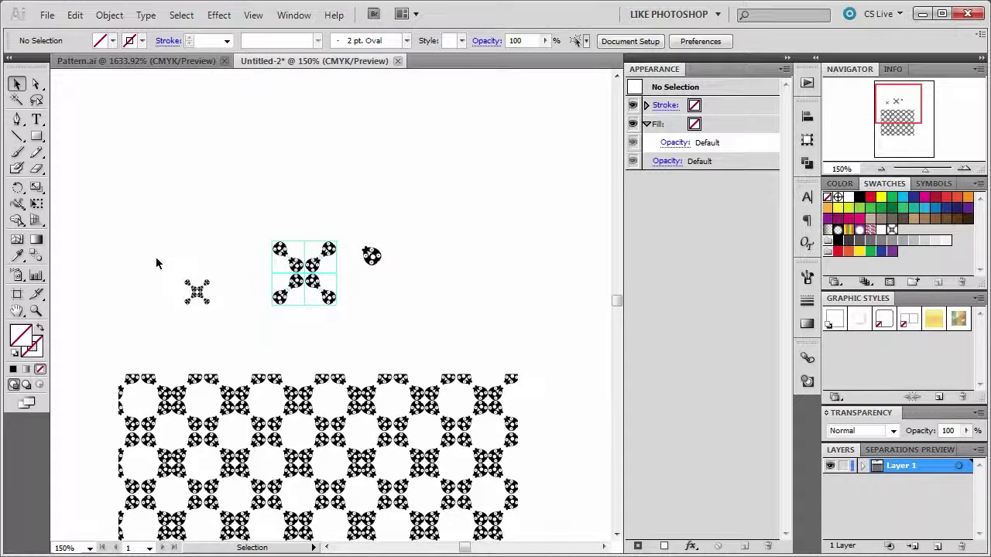
left_click_drag(228, 314, 288, 285)
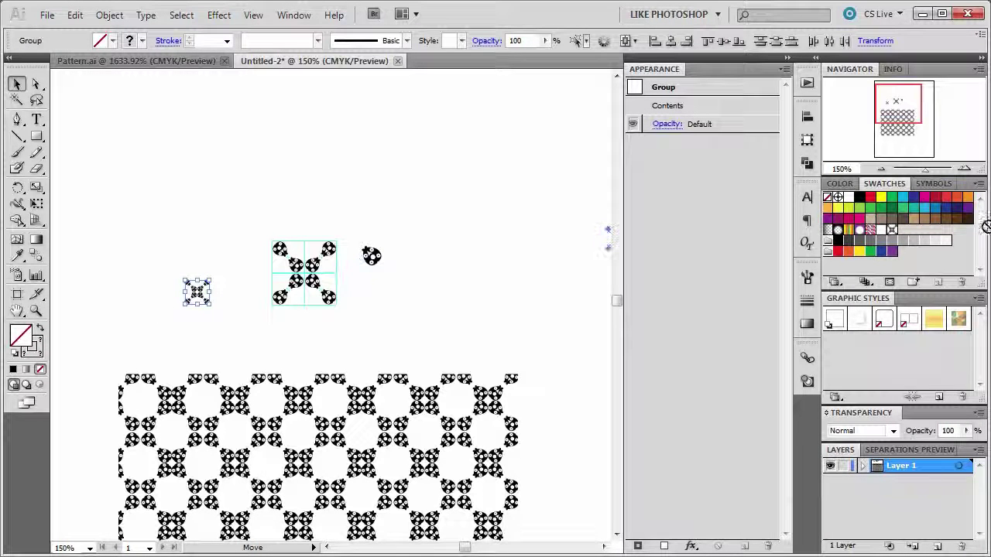
left_click_drag(986, 225, 903, 229)
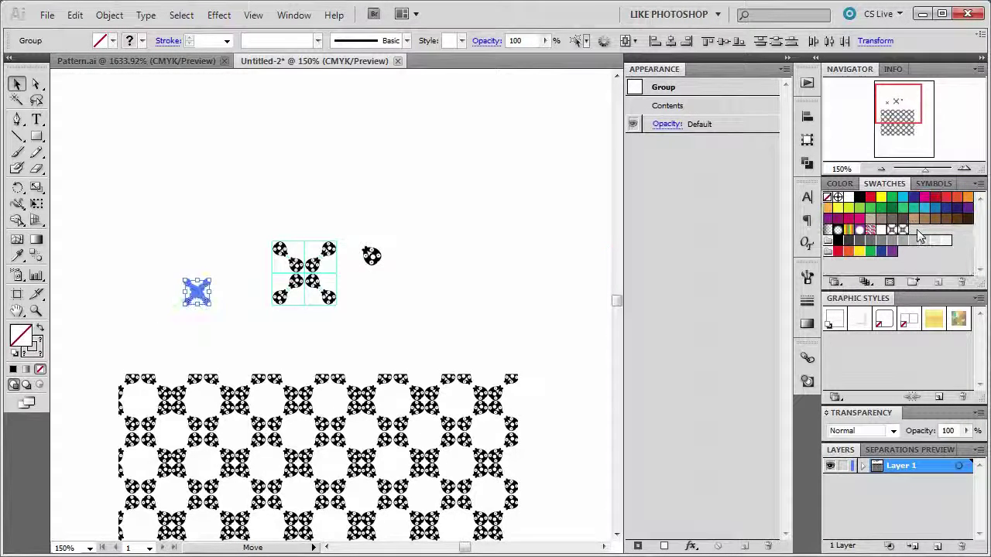
left_click(262, 341)
Step: Refill the large rectangle with the new smaller-tile pattern swatch
left_click(36, 311)
left_click(170, 336, "alt")
left_click(434, 318, "alt")
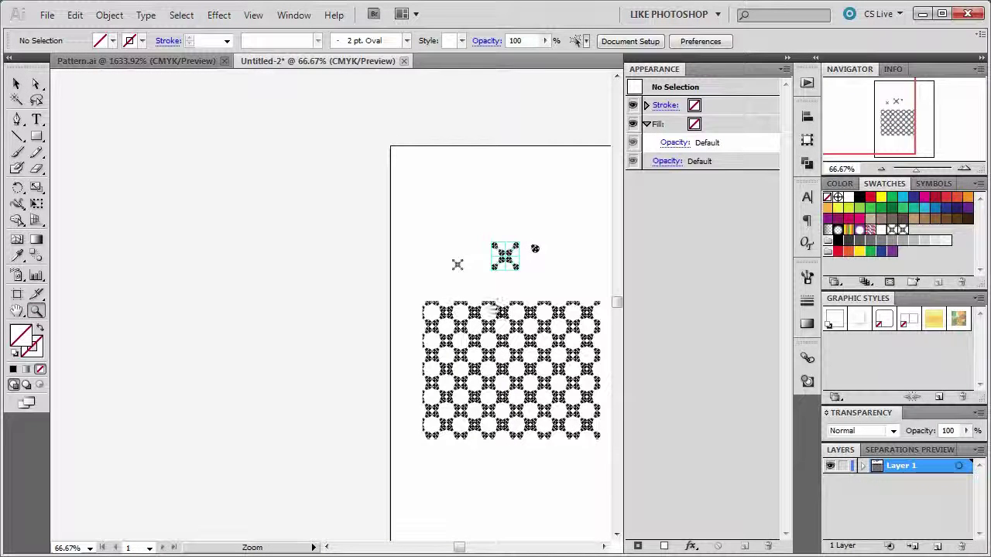
left_click(17, 84)
left_click(490, 344)
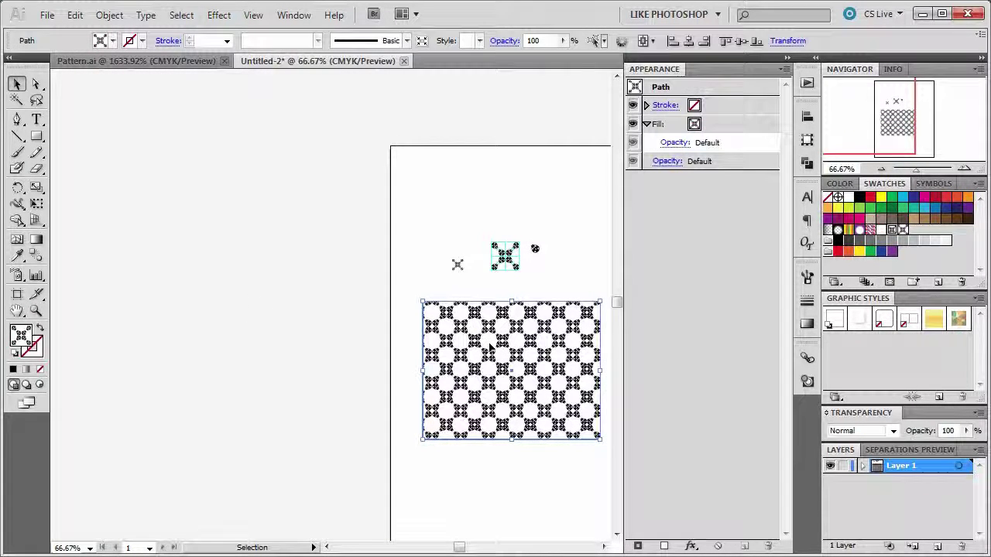
left_click(113, 40)
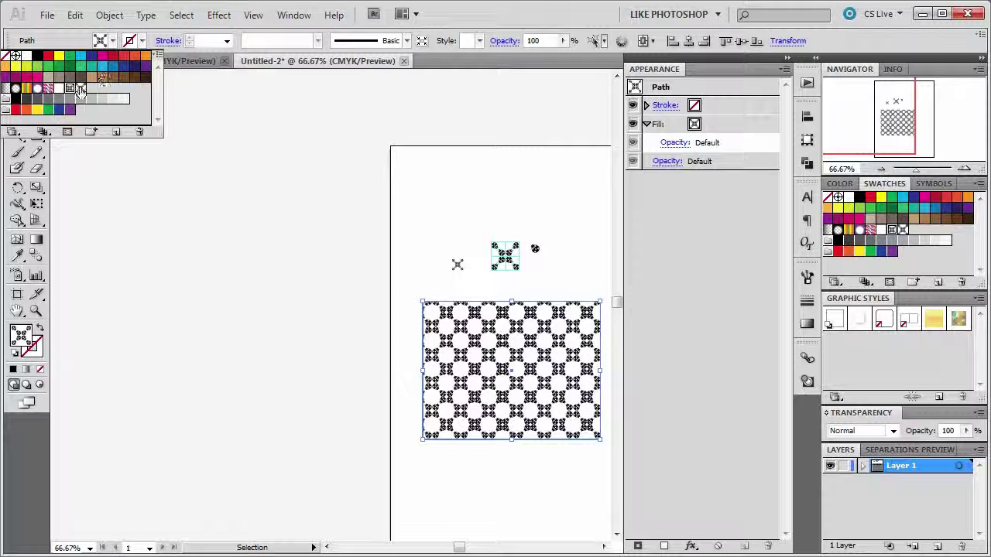
left_click(80, 87)
left_click(31, 317)
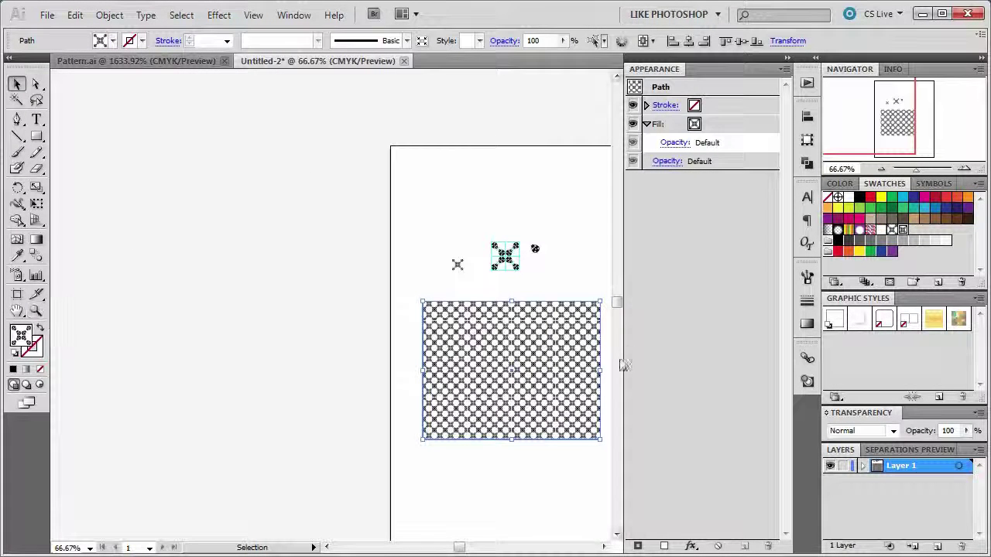
left_click(36, 311)
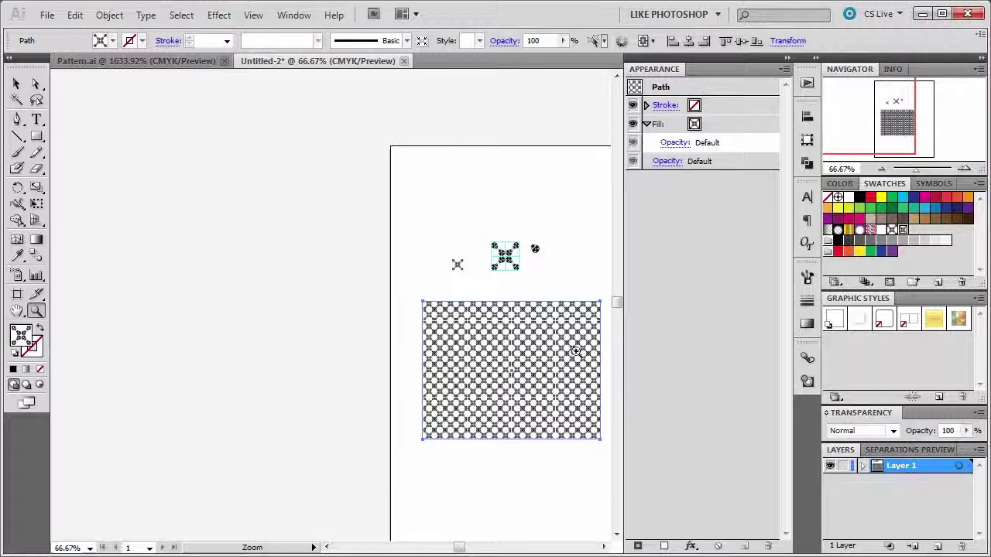
left_click_drag(575, 347, 456, 321)
left_click(373, 329, "alt")
left_click(376, 328, "alt")
left_click(376, 327, "alt")
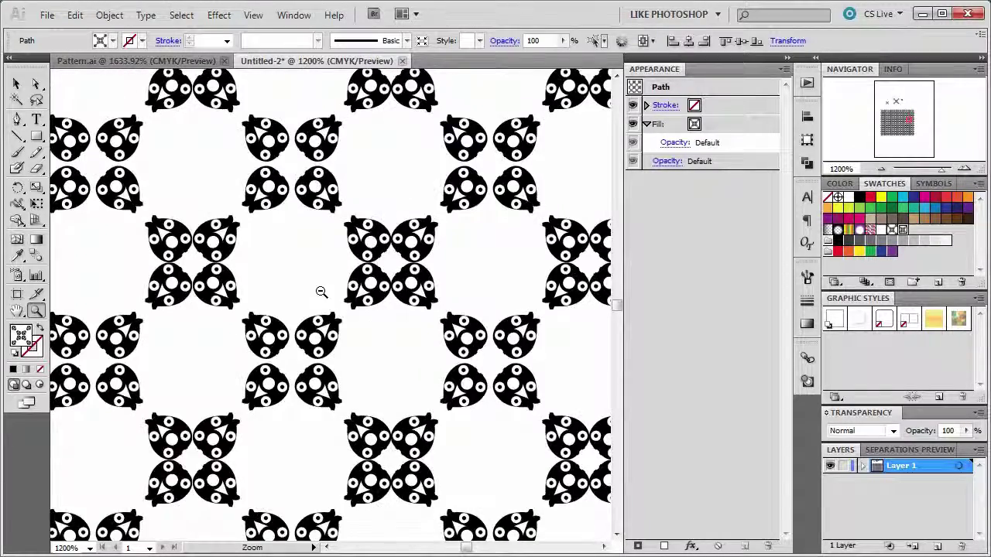
left_click(320, 292, "alt")
left_click(291, 289, "alt")
left_click(293, 290, "alt")
left_click(292, 298, "alt")
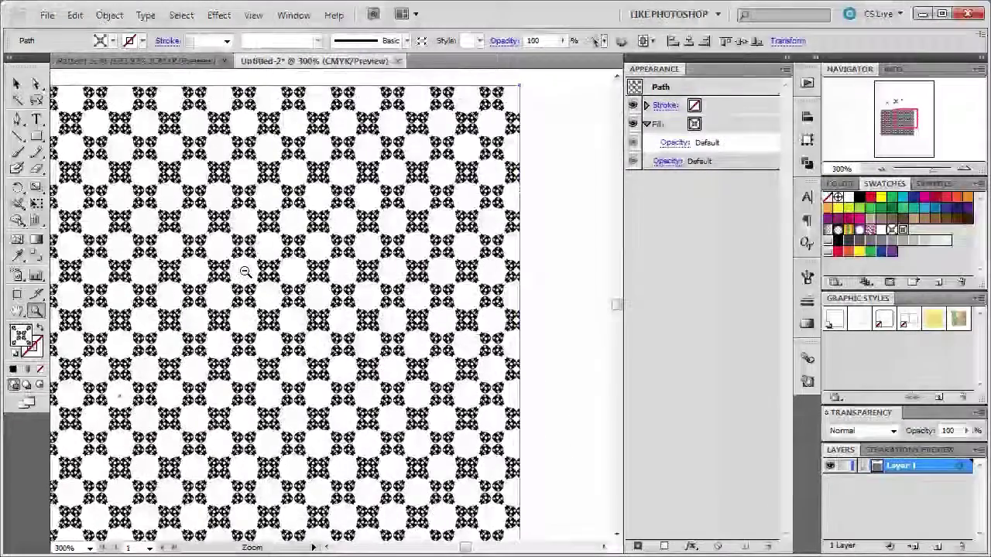
left_click(288, 317, "alt")
left_click(284, 334, "alt")
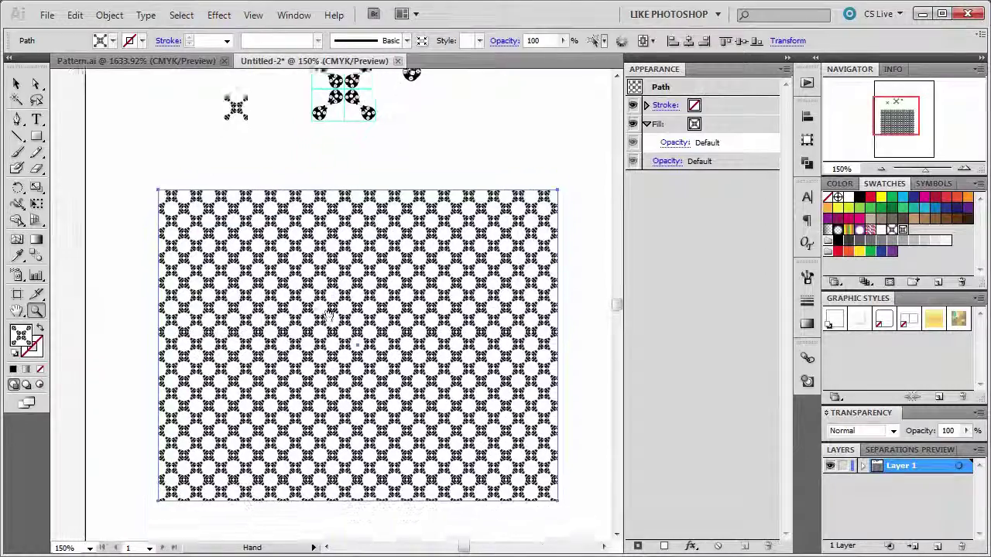